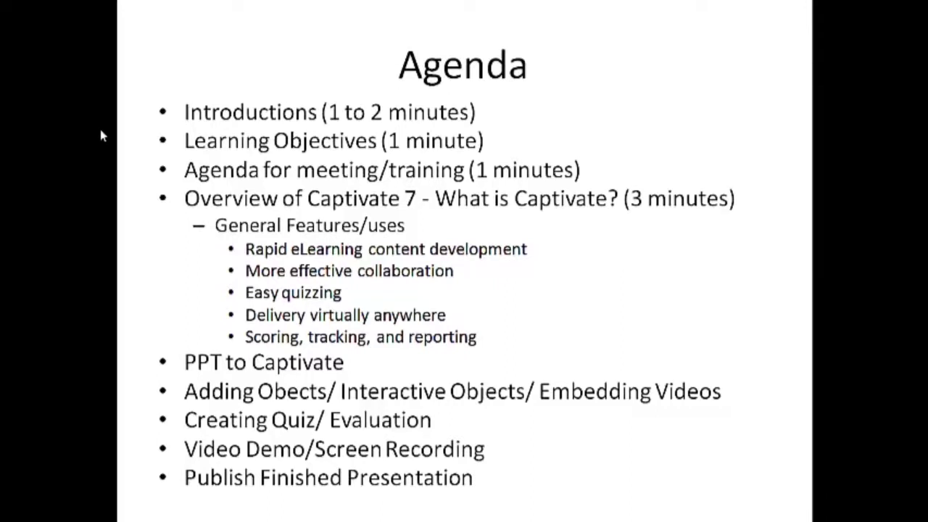
- Advance the PowerPoint slideshow from Agenda to the 'What is Adobe Captivate?' slide
key(Right)
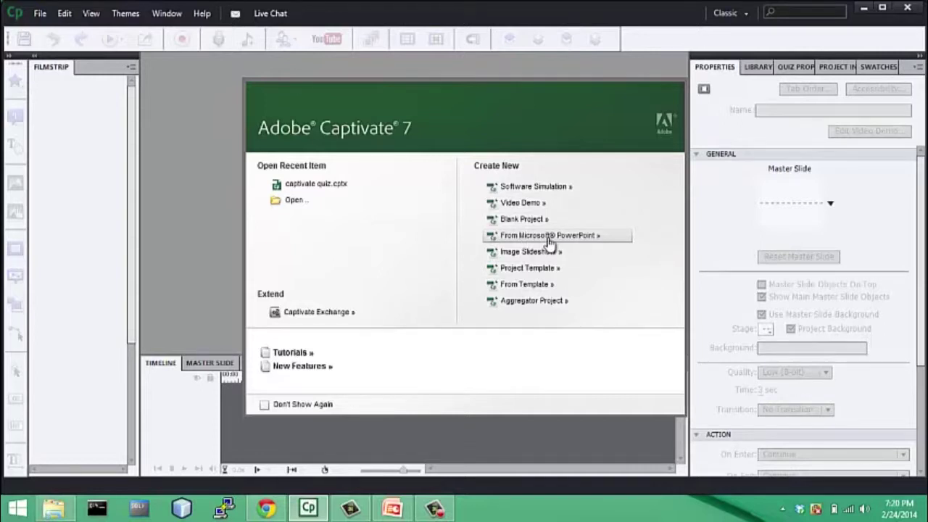
- Start a new project from the 'Adobe Captivate powerpoint' presentation and preview Slide 2
click(549, 244)
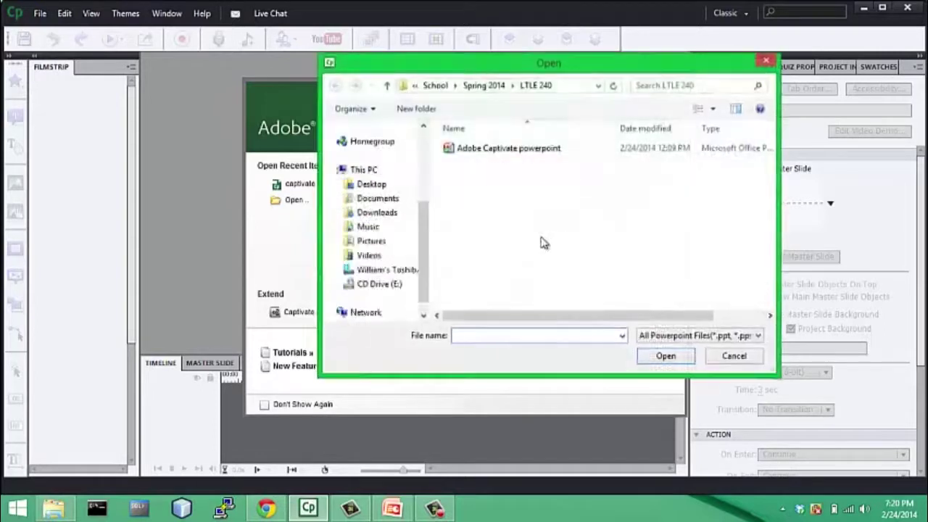
click(498, 150)
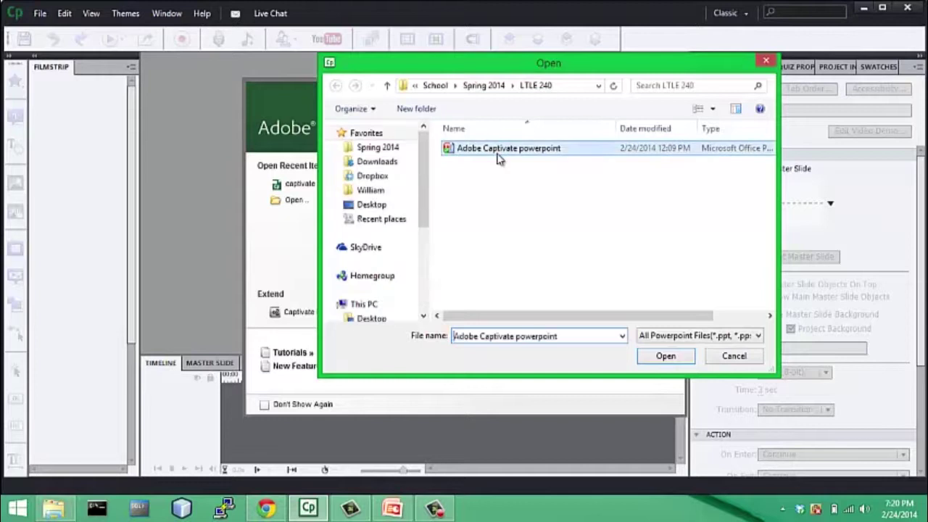
double_click(498, 160)
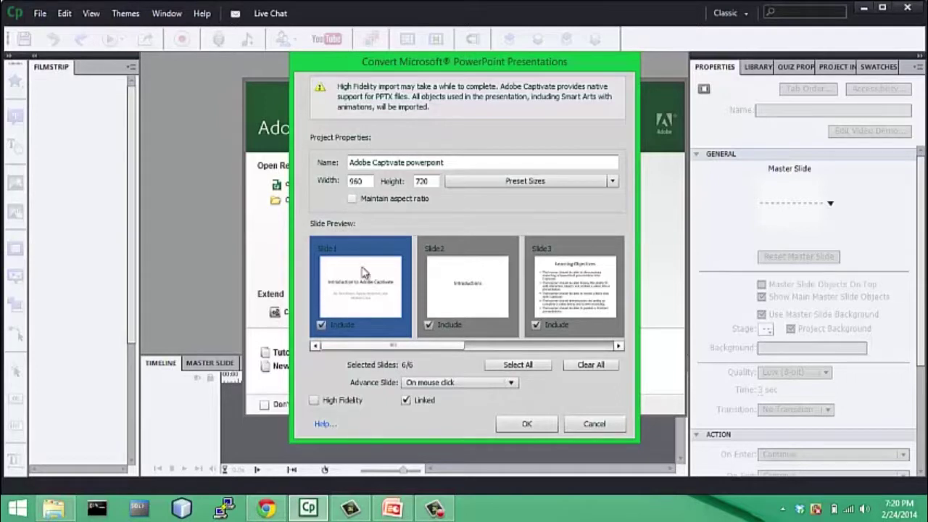
drag(413, 347, 386, 344)
click(428, 325)
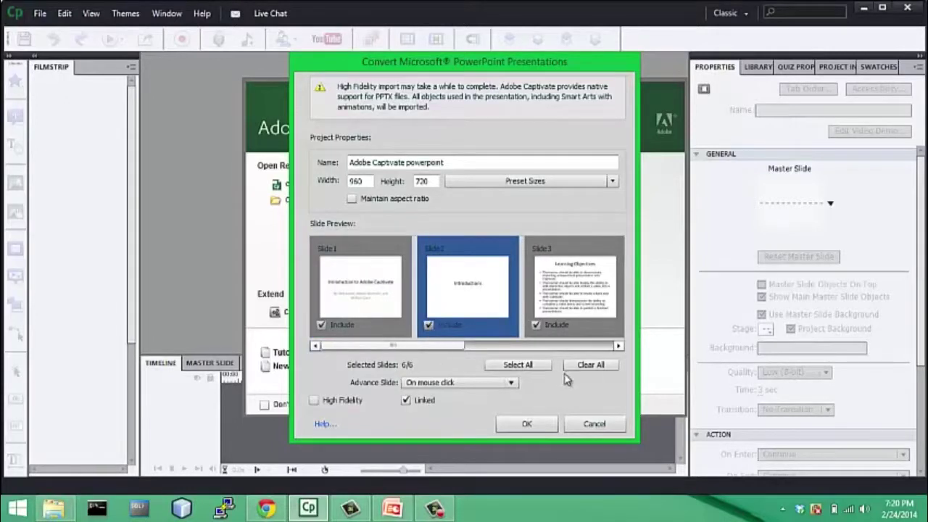
- Import it at 960×720 with slides advancing on mouse click and High Fidelity off
click(409, 383)
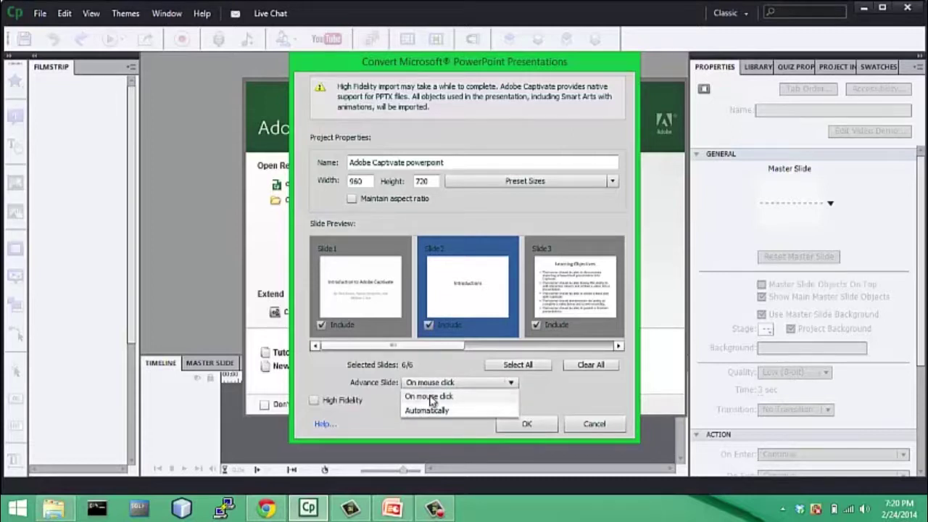
click(432, 398)
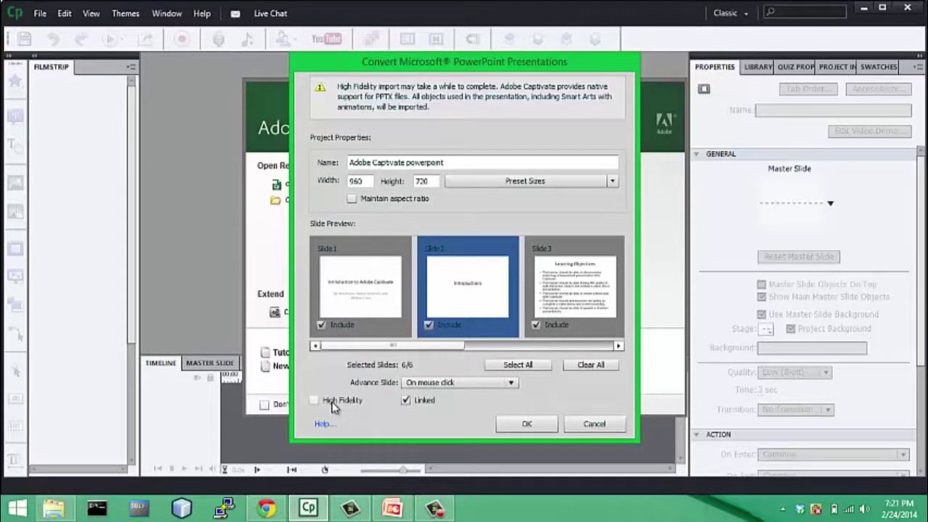
click(354, 401)
click(326, 401)
click(518, 427)
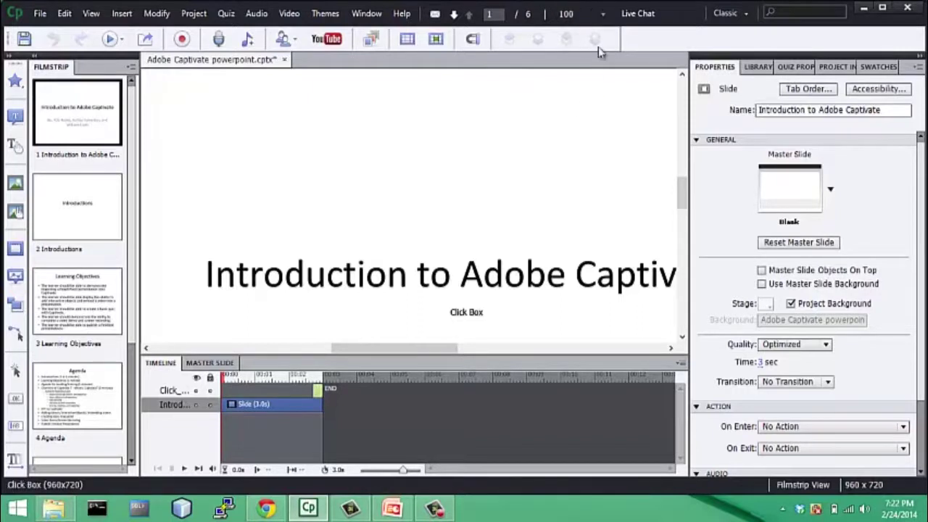
- Zoom to Best Fit and step through the imported slides from Introductions onward
click(589, 14)
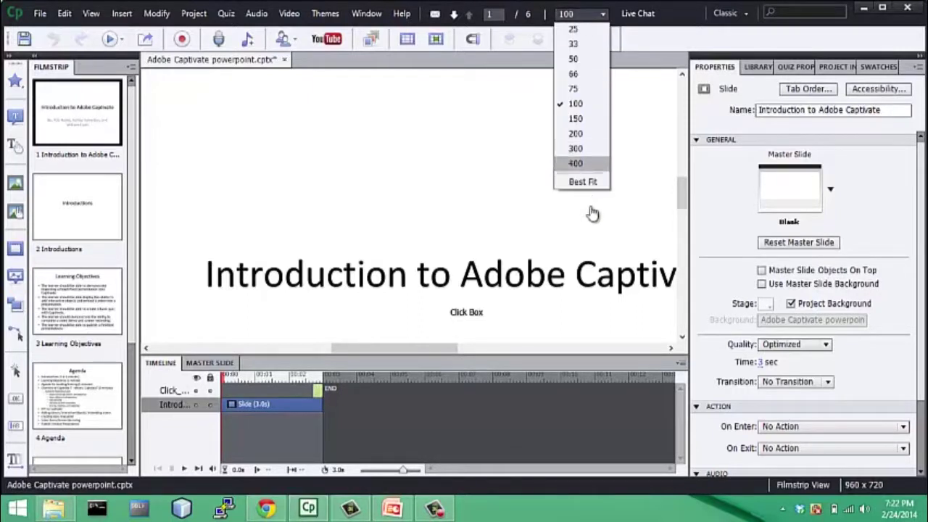
click(589, 182)
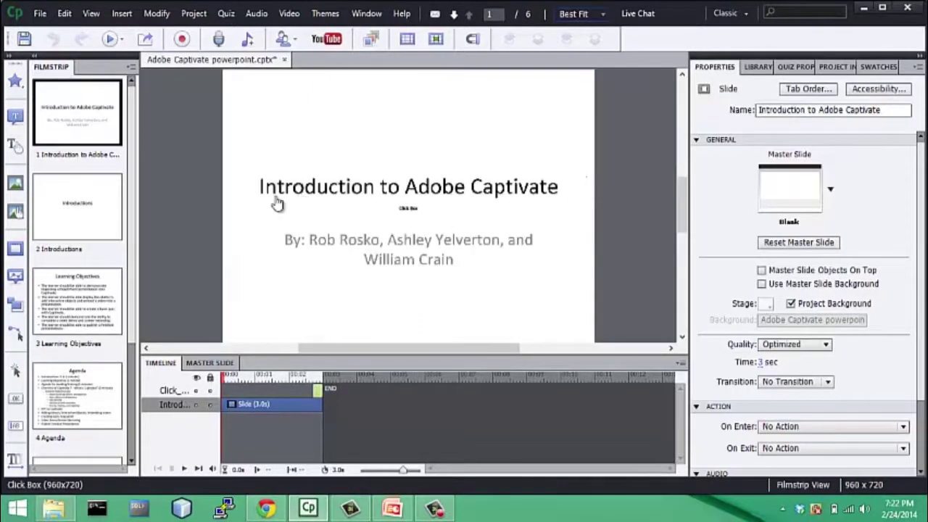
click(96, 226)
key(Down)
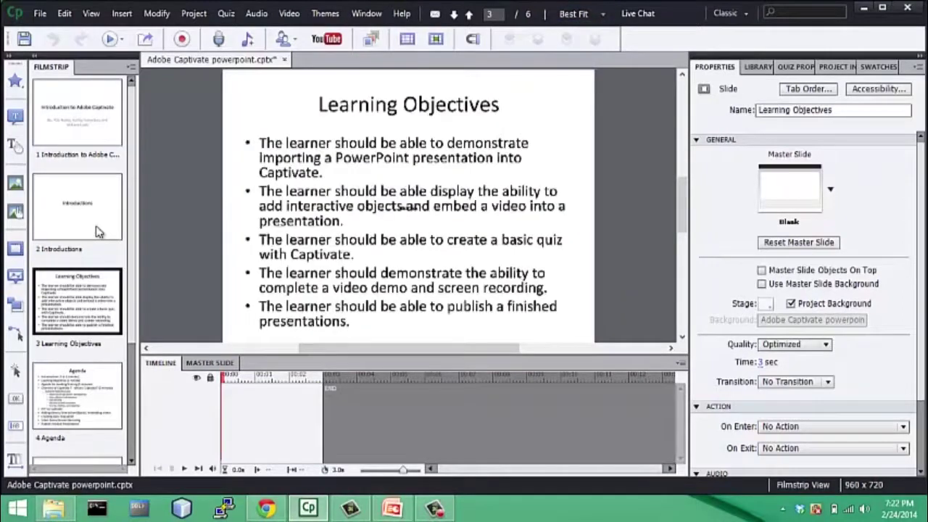
key(Down)
key(Down)
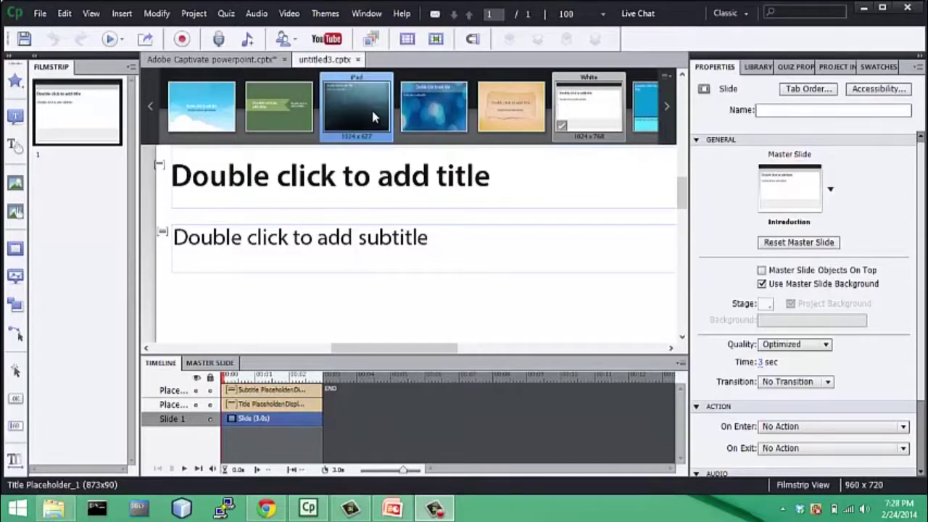
- Apply the Green theme, zoom to Best Fit, and hide the theme thumbnails strip
click(274, 119)
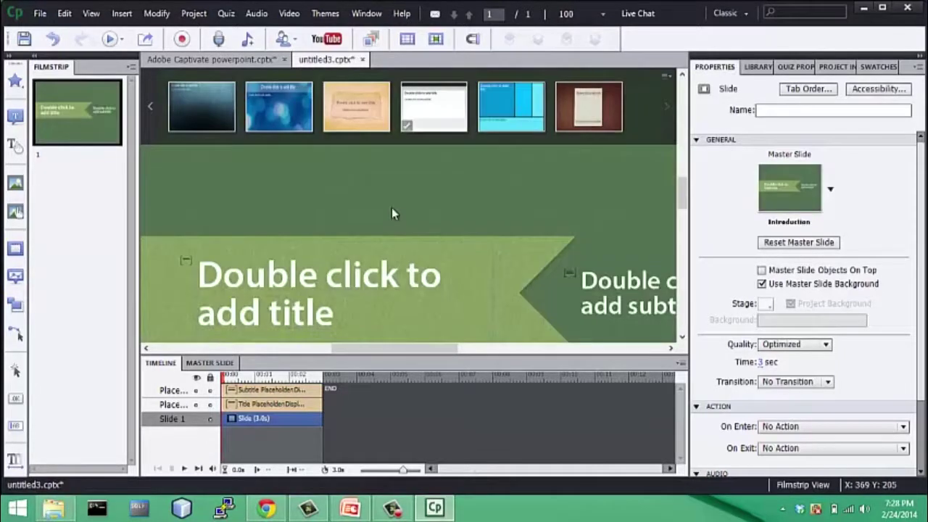
click(578, 13)
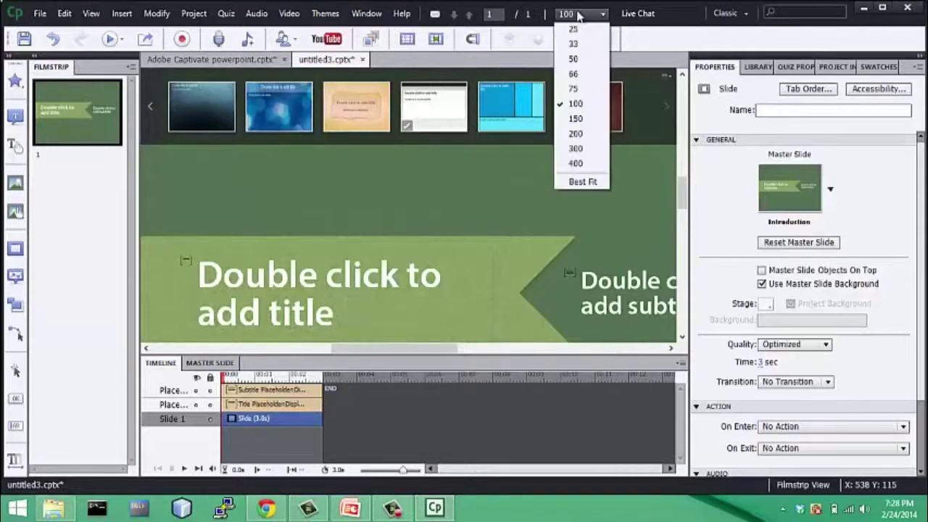
click(580, 185)
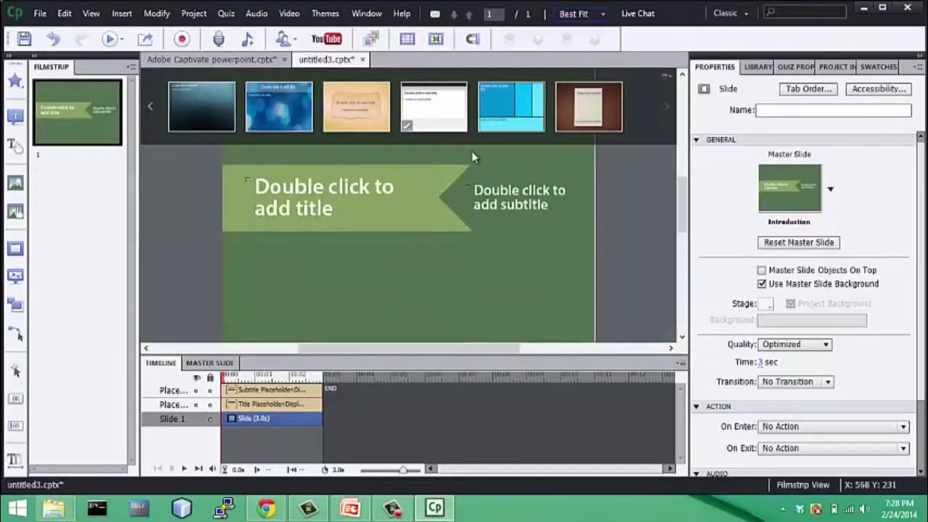
click(371, 40)
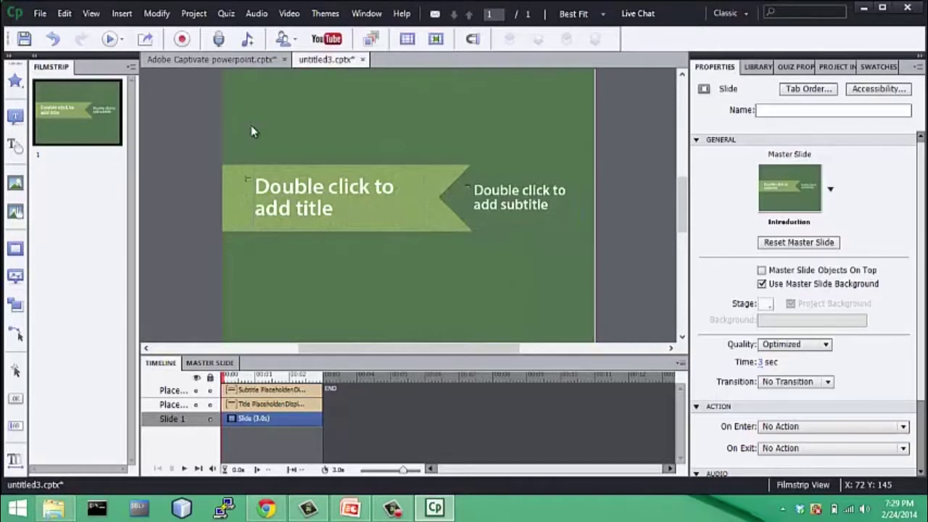
- Add a new slide after slide 1 using the Content - Center master layout
right_click(71, 121)
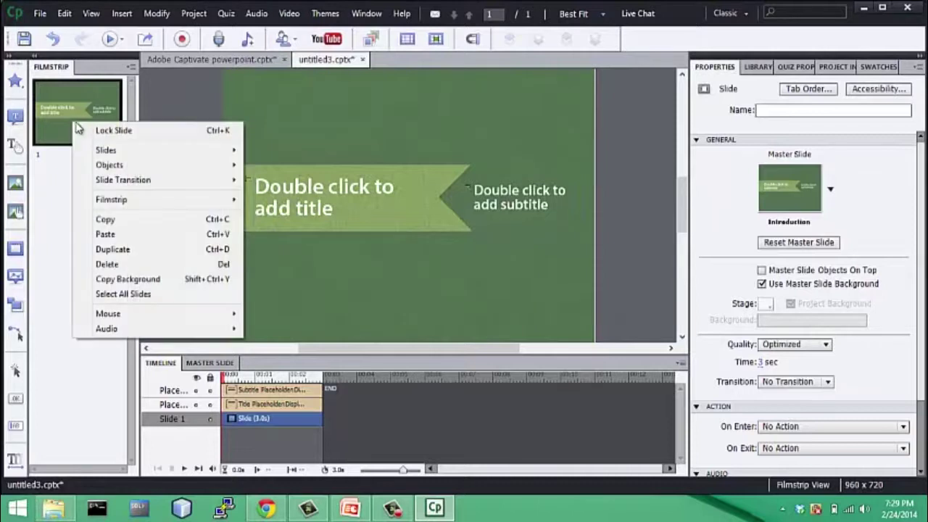
mouse_move(135, 156)
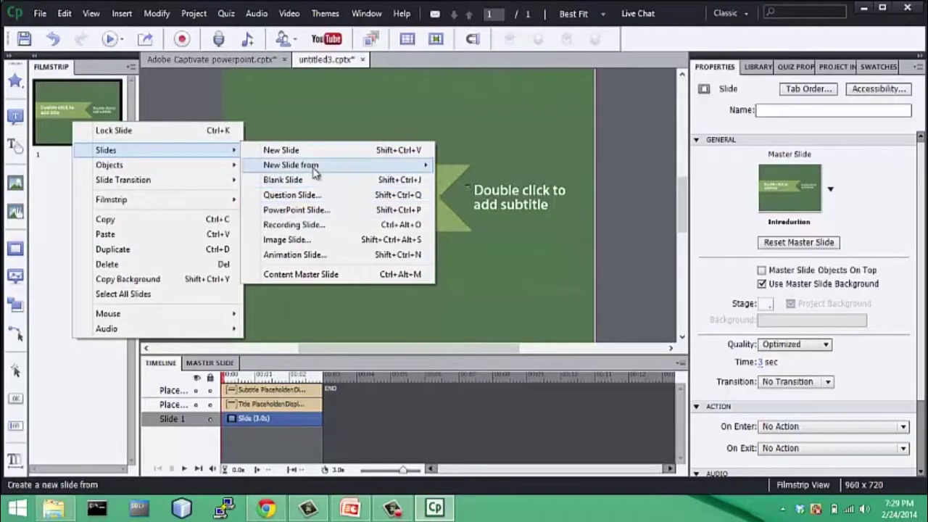
mouse_move(333, 171)
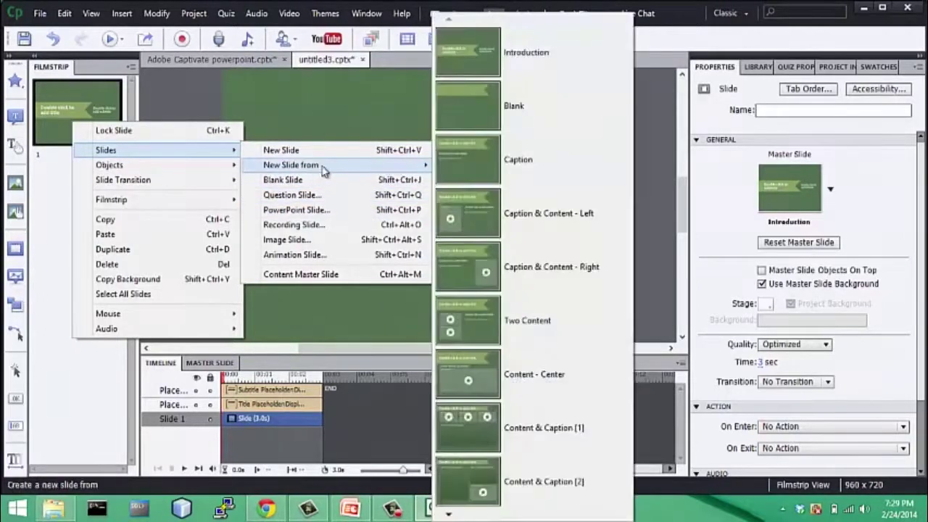
click(539, 380)
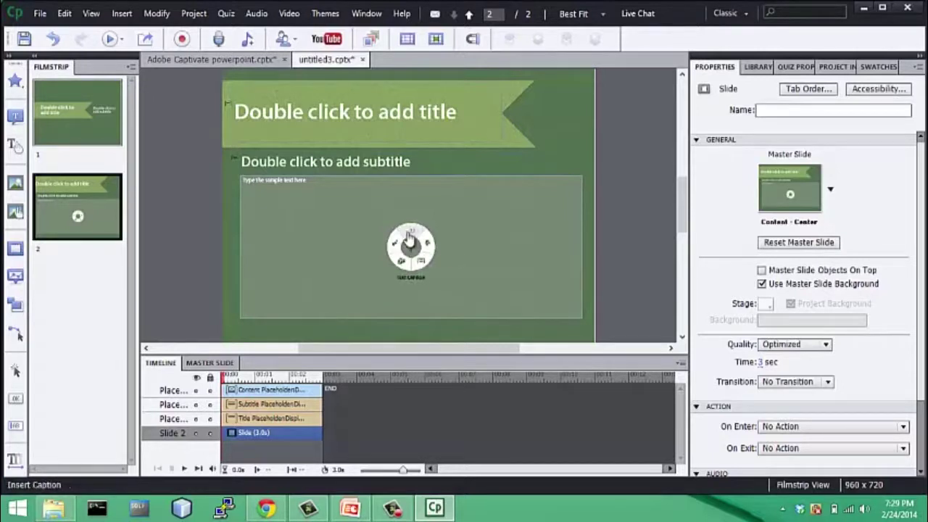
- Insert the Captivate tutorial video from Downloads into slide 2's content placeholder
click(402, 268)
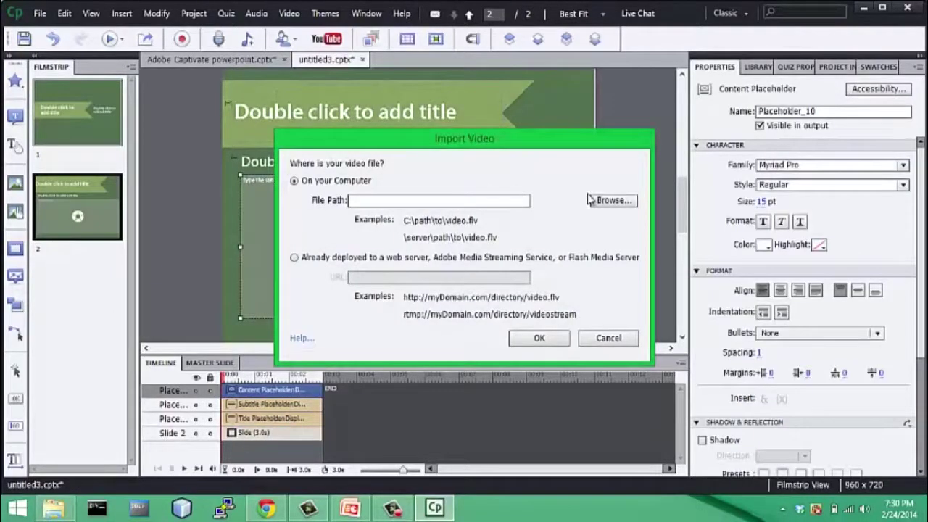
click(593, 201)
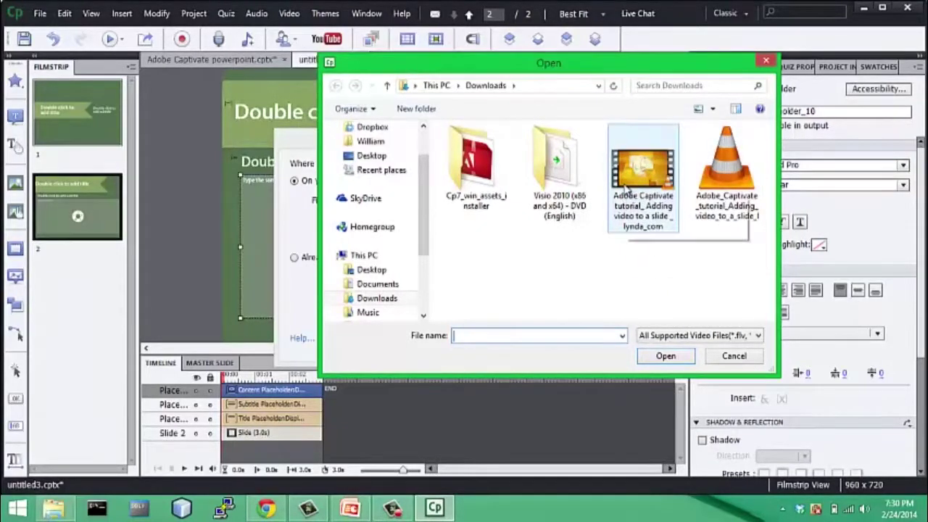
double_click(624, 206)
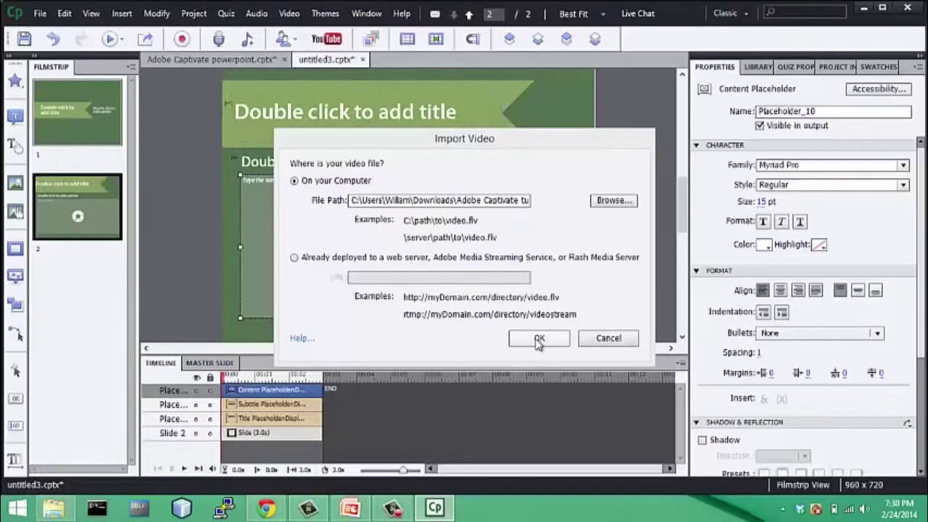
click(539, 339)
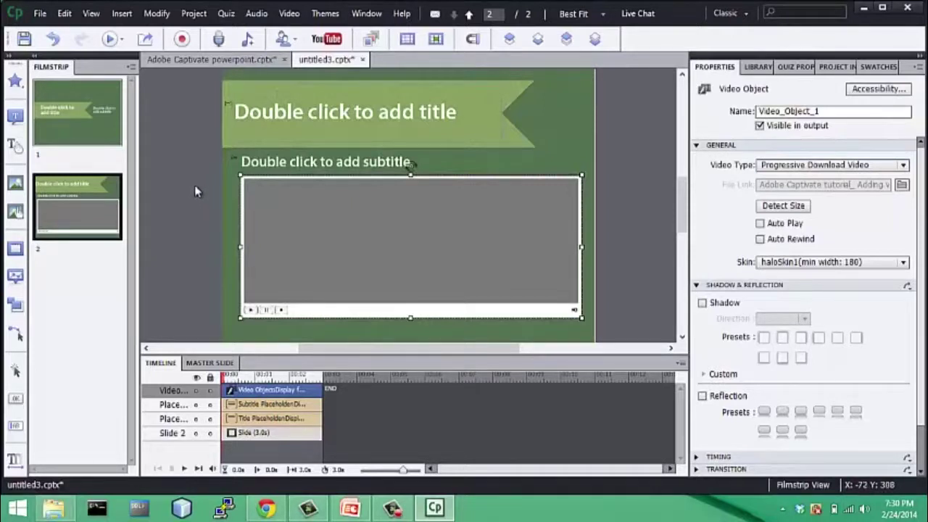
click(120, 42)
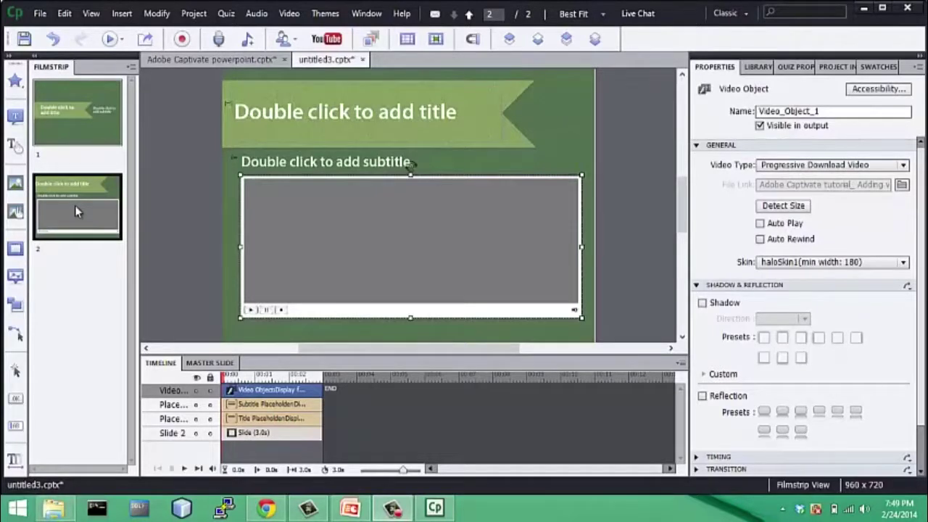
right_click(75, 205)
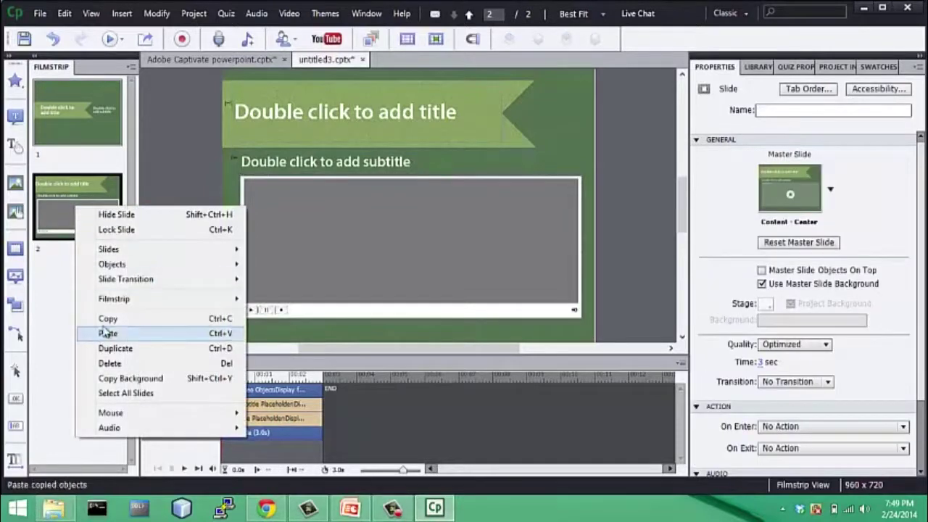
- Add a third slide with the Caption layout and begin editing its caption placeholder
mouse_move(167, 254)
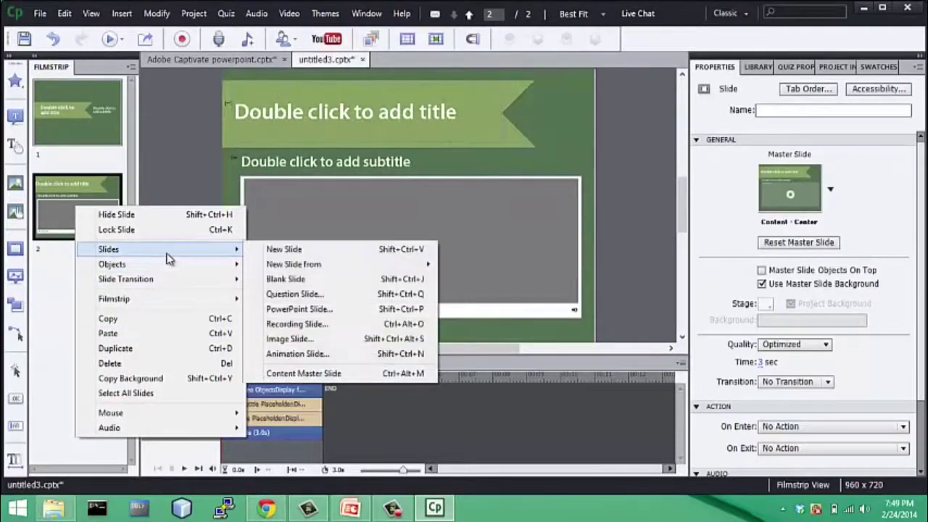
mouse_move(304, 267)
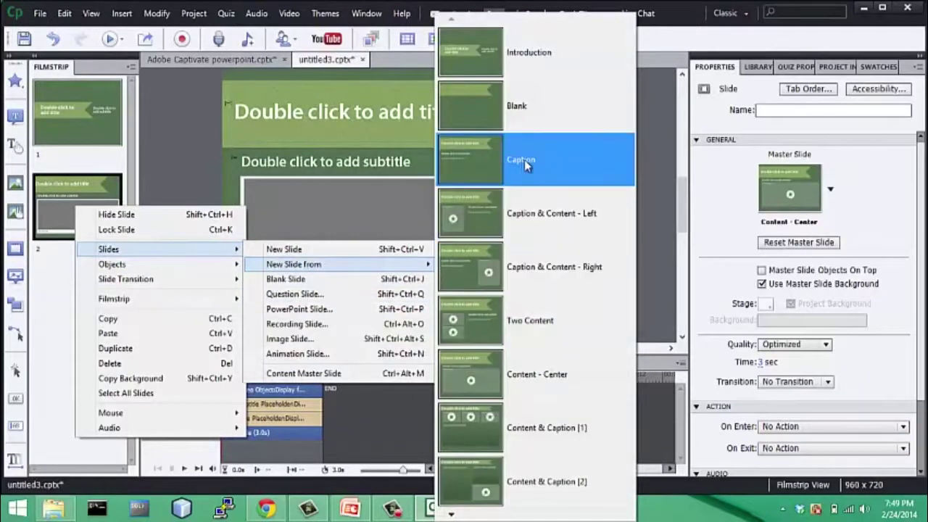
click(546, 166)
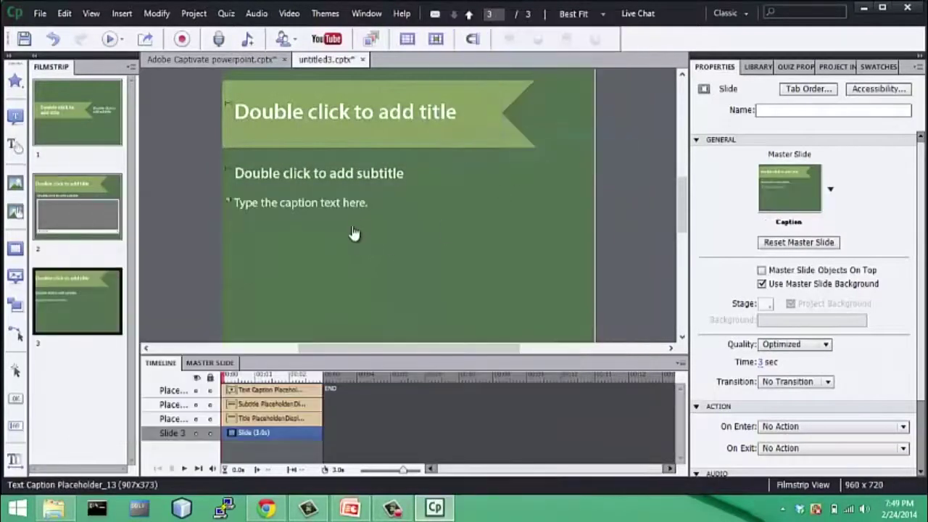
click(392, 179)
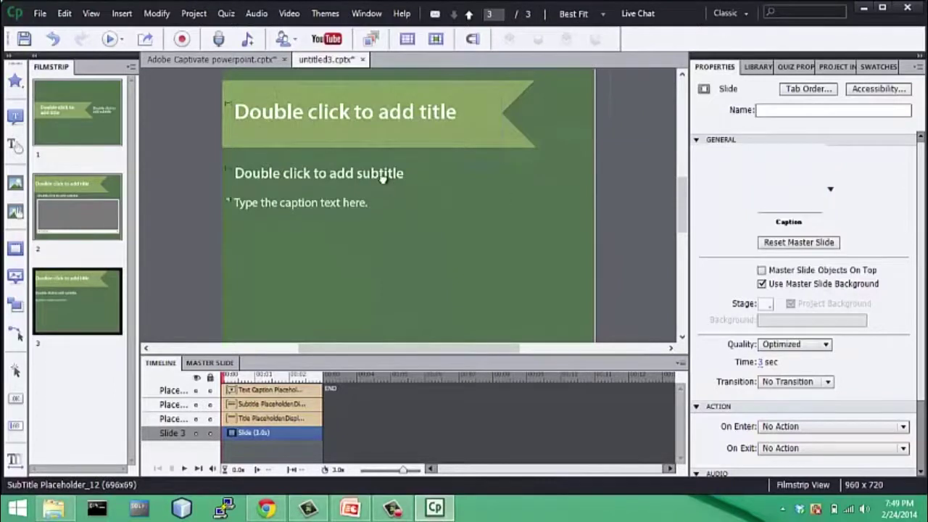
double_click(335, 207)
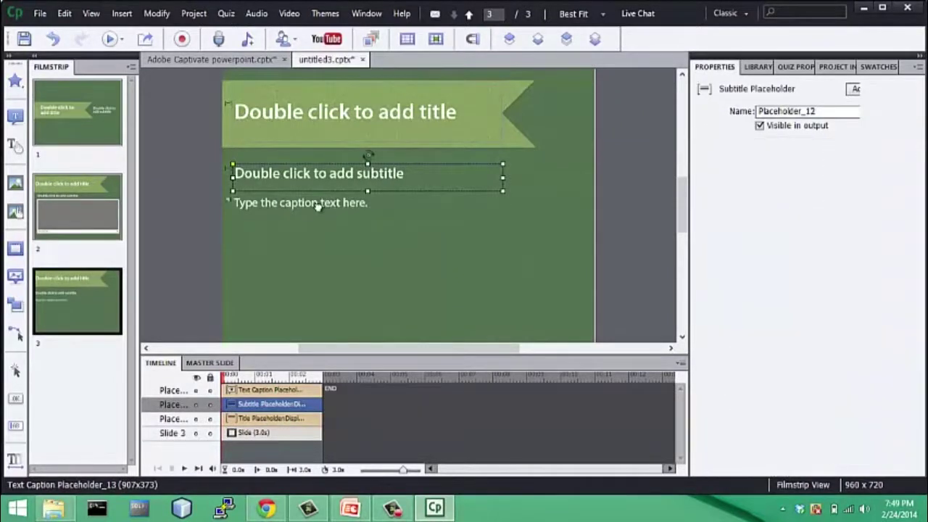
- Fill slide 3's caption with ';alksdjf;alksjdf;laksdjf pay attention to this'
text(;alksdjf;alksjdf;laksdjf)
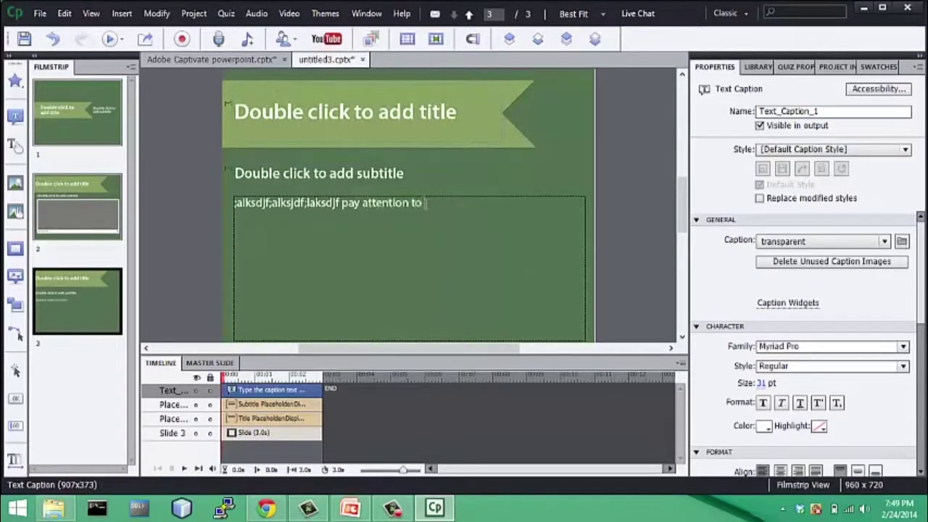
text(pay attention to this)
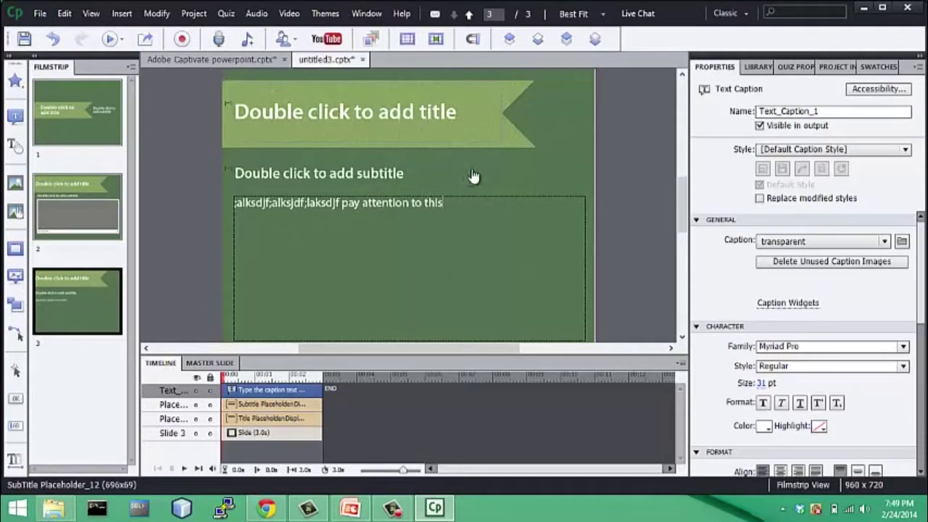
click(539, 173)
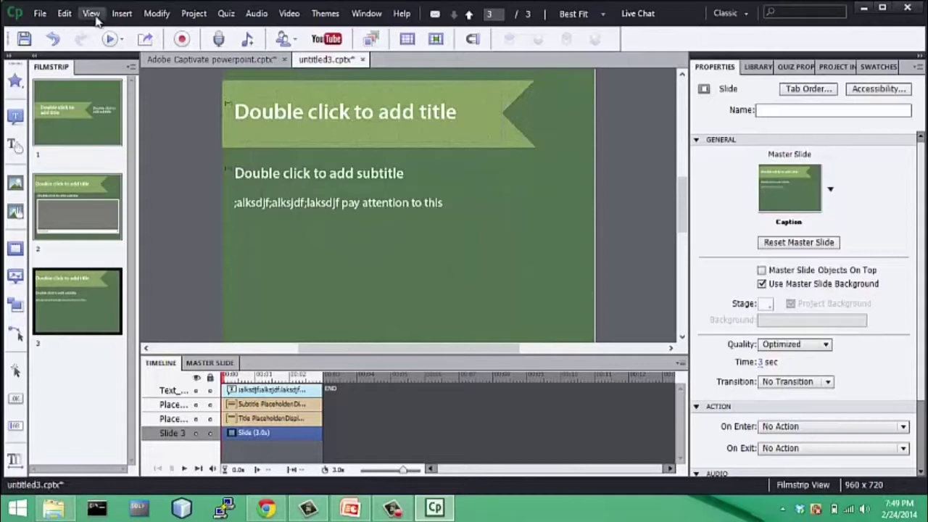
click(121, 14)
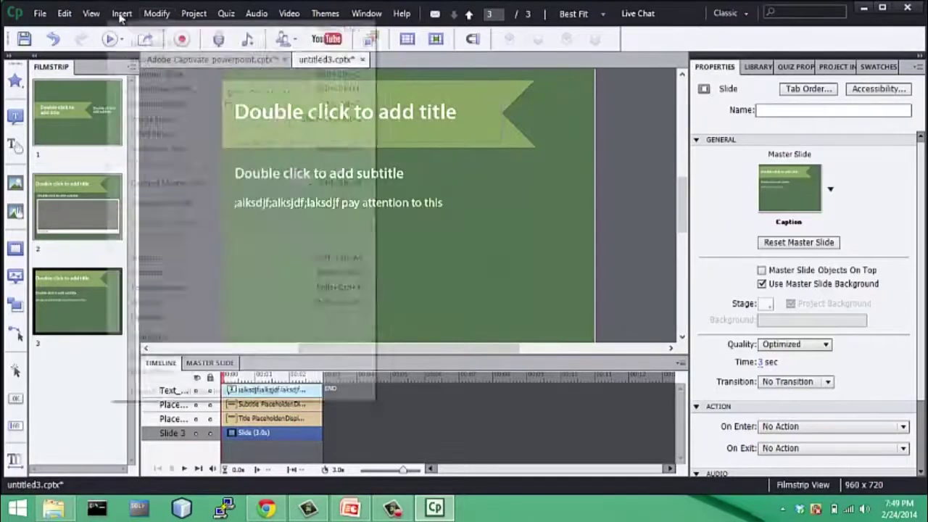
- Insert the pointing Business presenter character (26_anthony2_temp.png) onto slide 3
mouse_move(92, 14)
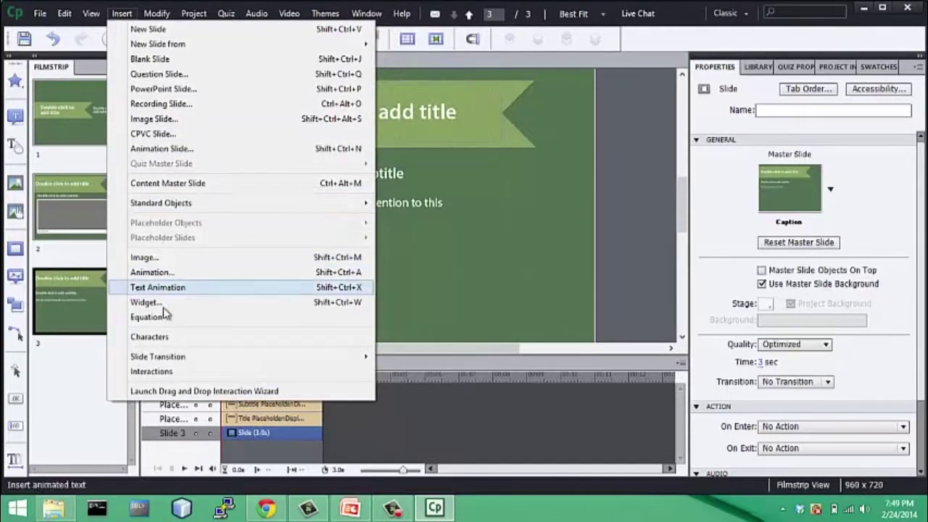
click(162, 337)
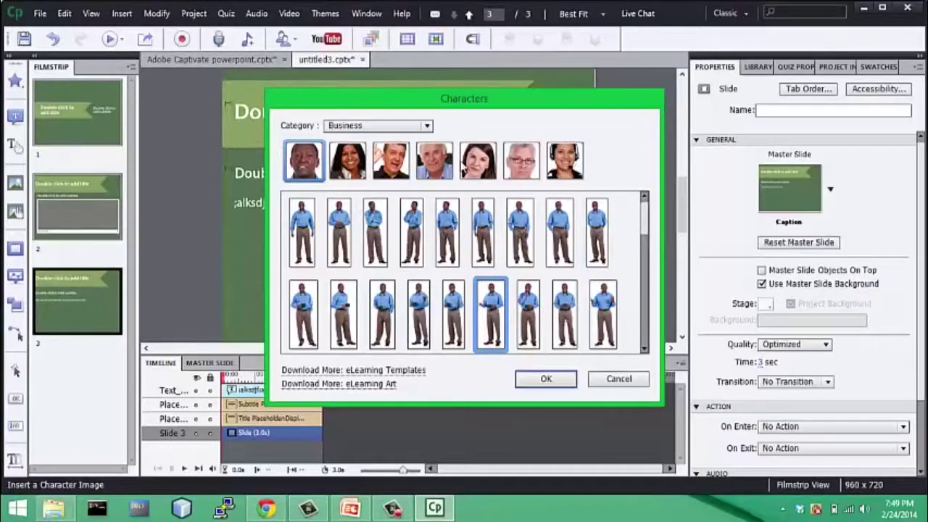
scroll(532, 274, down, 3)
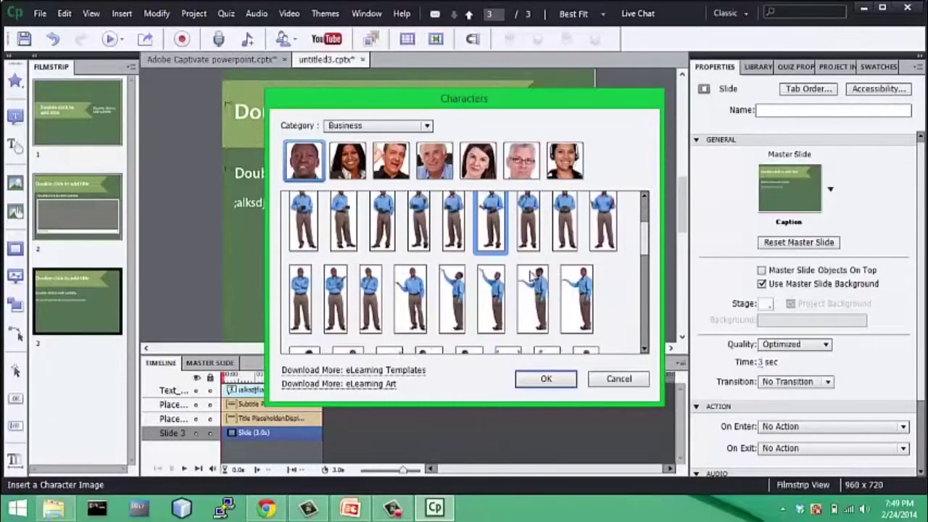
double_click(580, 281)
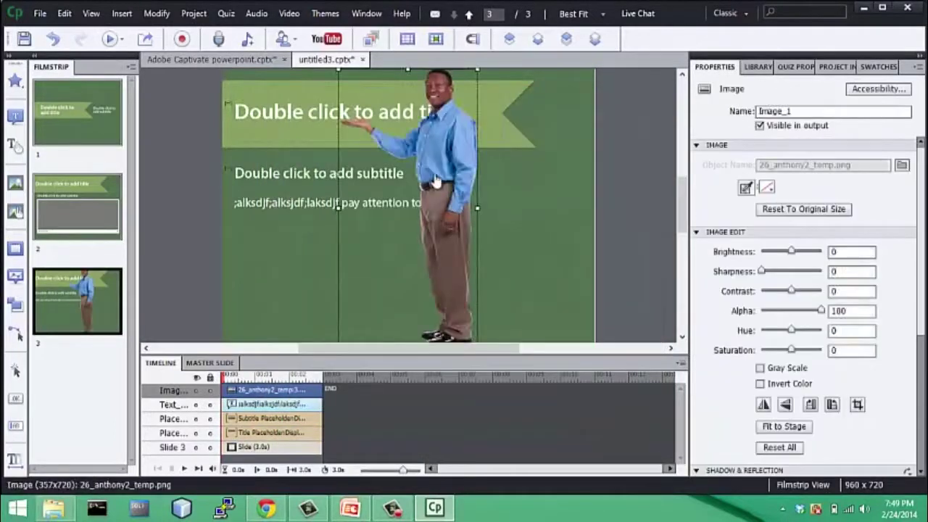
- Shrink the presenter and place it below the caption, pointing at 'pay attention to this'
mouse_move(500, 193)
mouse_down()
mouse_move(522, 181)
mouse_move(511, 180)
mouse_up()
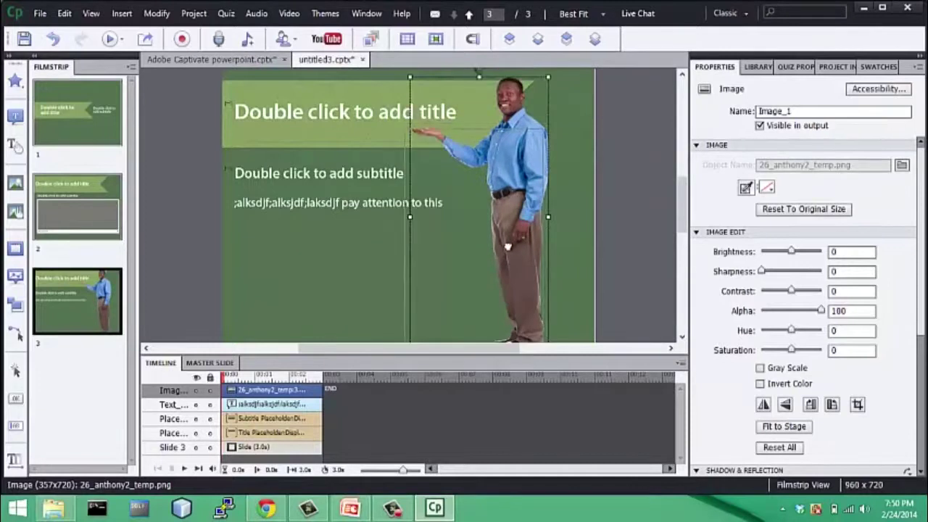
drag(503, 244, 510, 164)
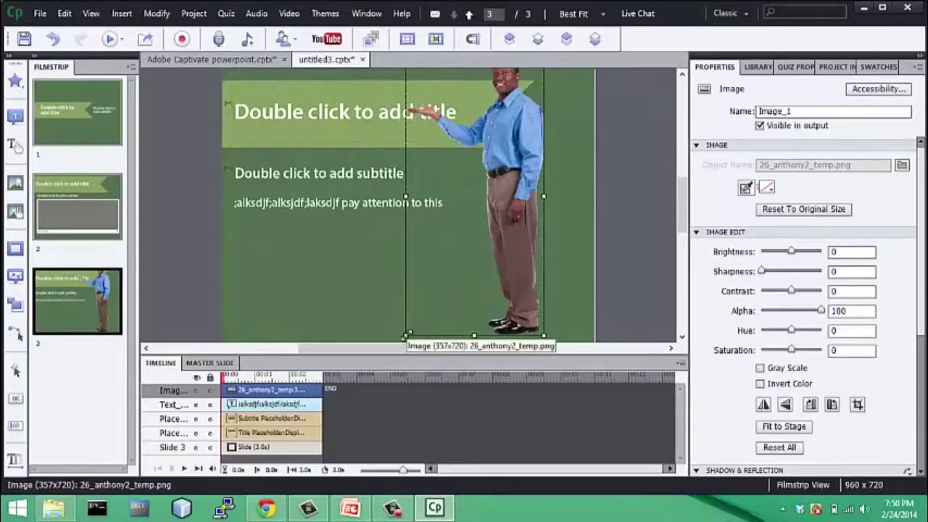
drag(407, 333, 455, 216)
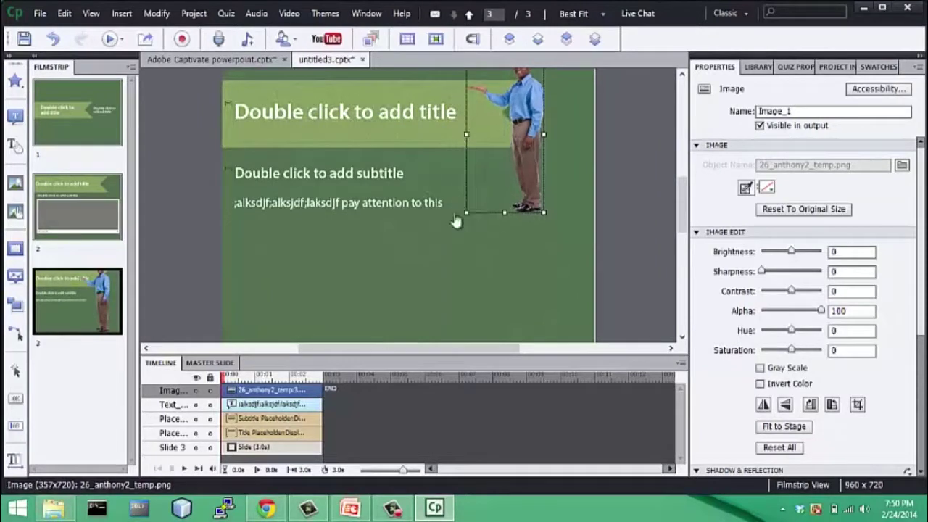
drag(522, 137, 487, 250)
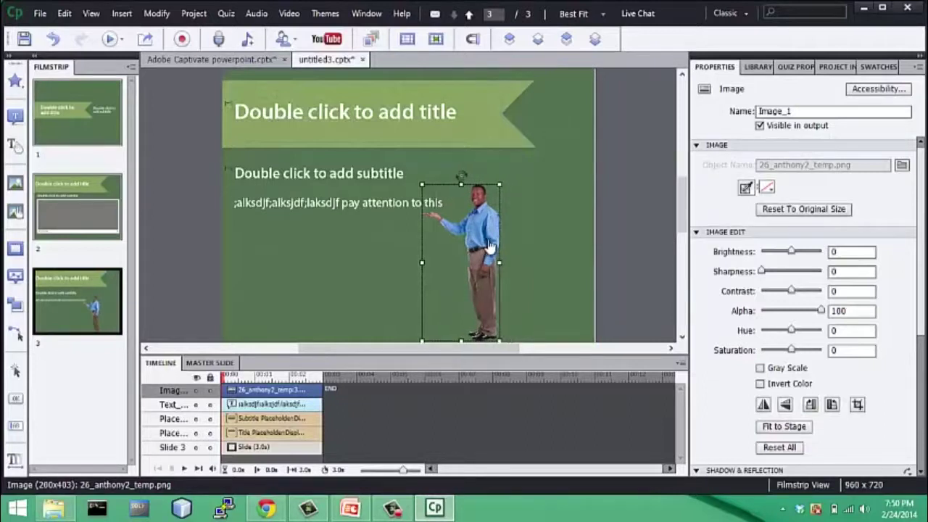
click(622, 215)
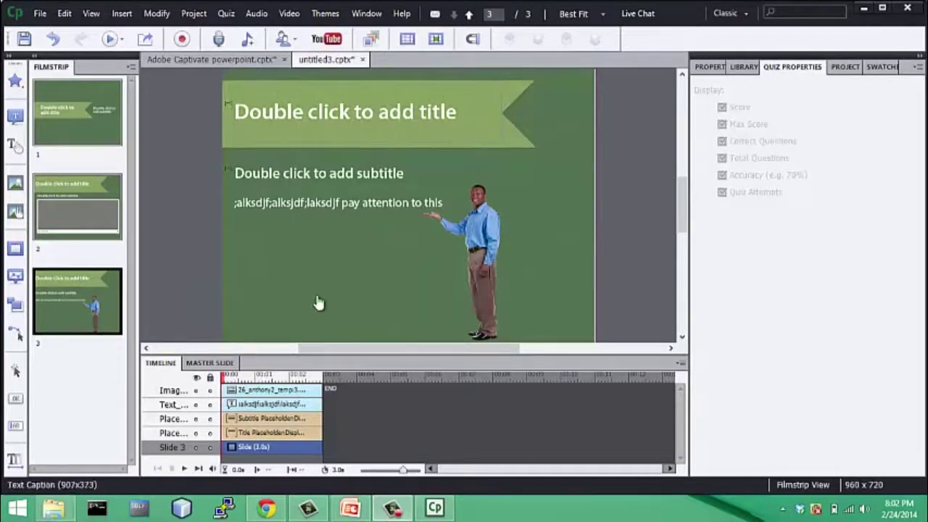
- Insert one Multiple Choice and one True/False question slide after slide 3
right_click(90, 302)
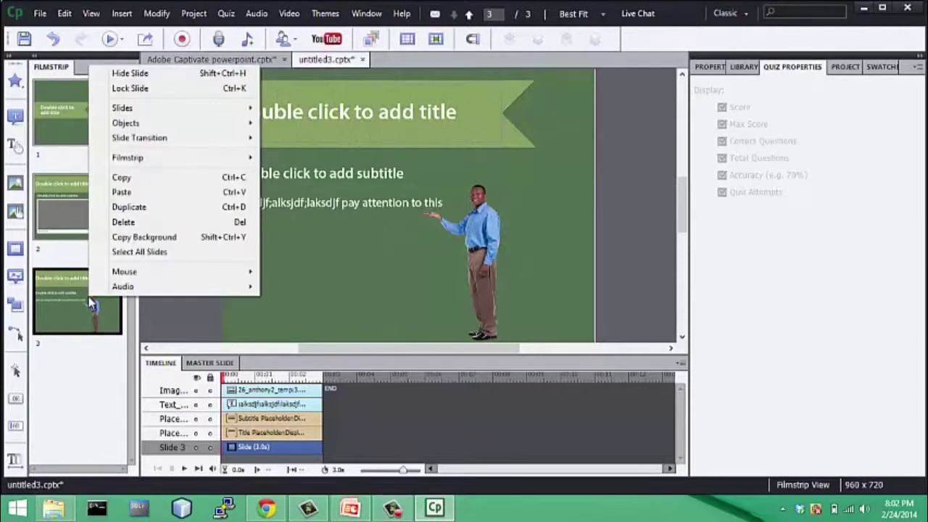
mouse_move(174, 107)
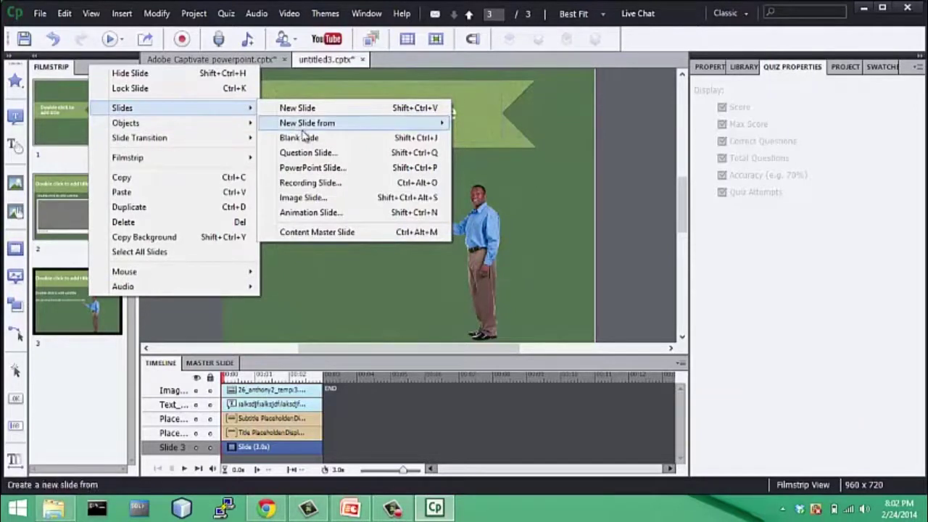
click(306, 154)
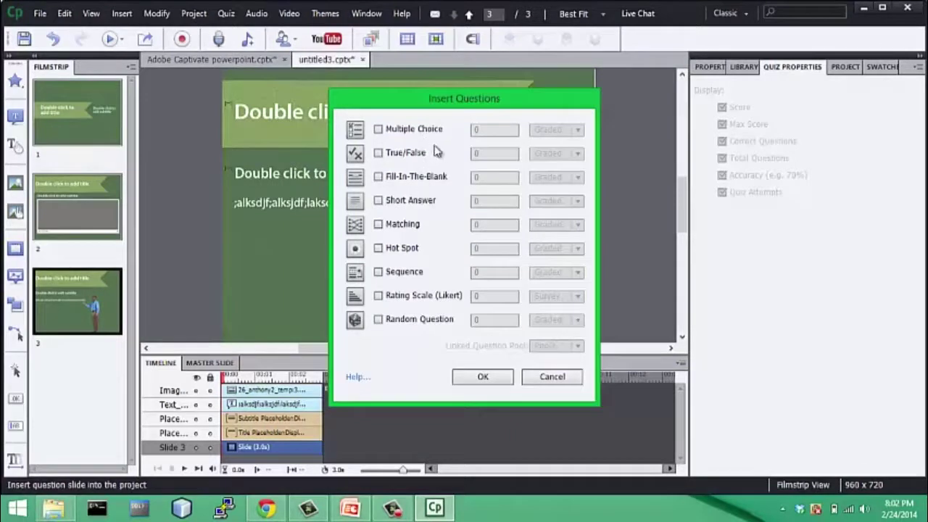
click(379, 130)
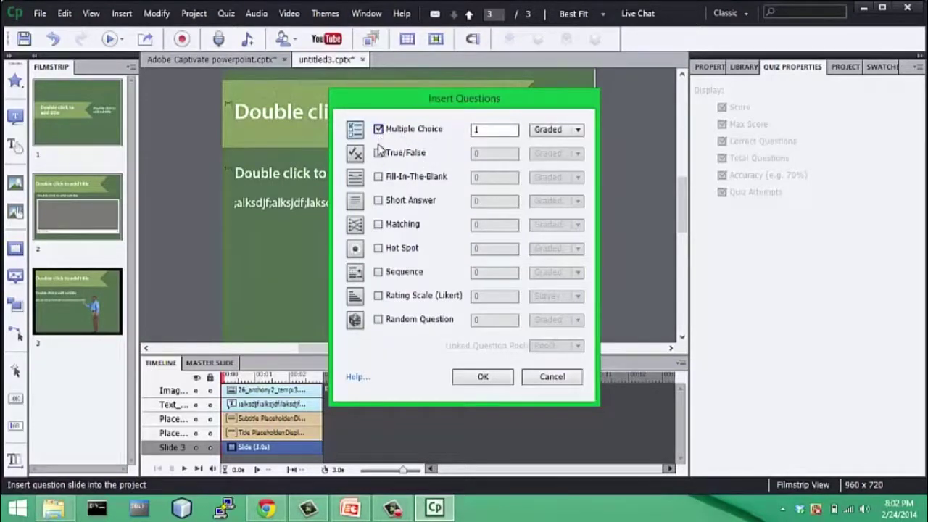
click(378, 154)
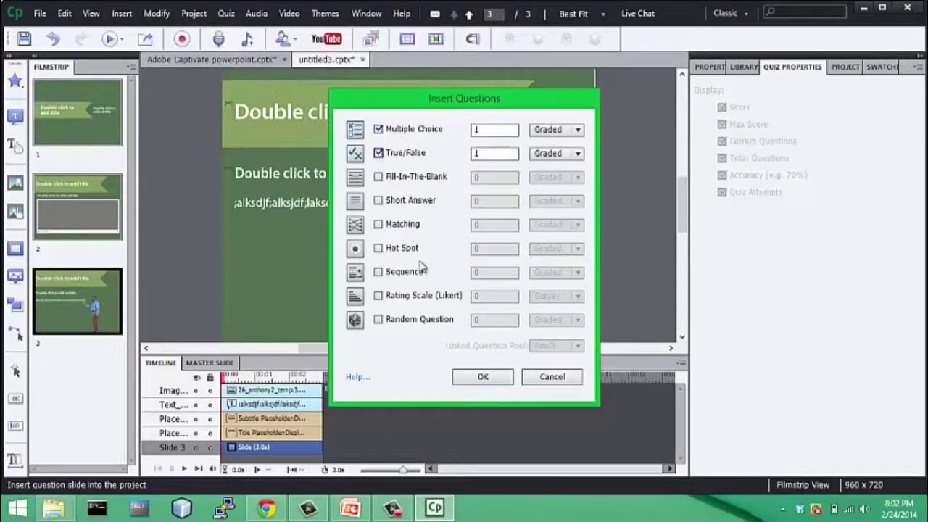
click(500, 382)
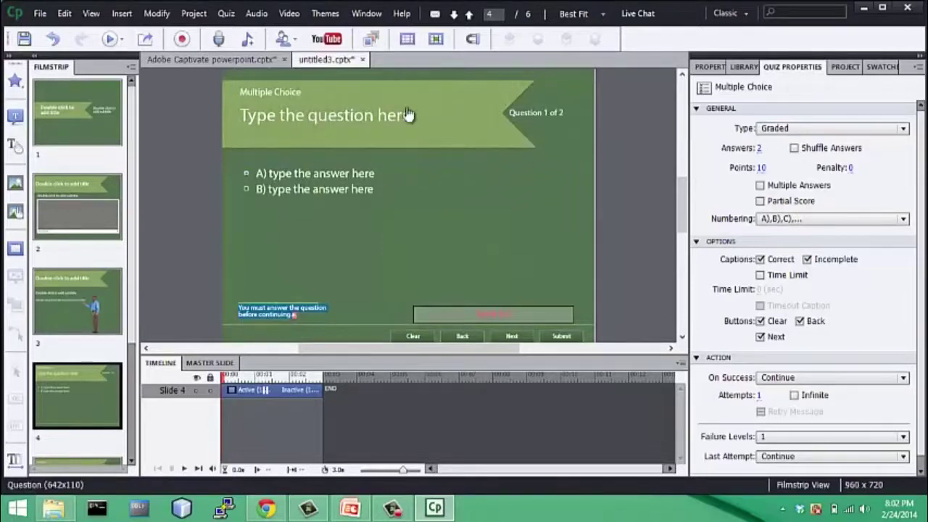
- Keep four answers on the multiple-choice question and mark answer A as correct
click(758, 149)
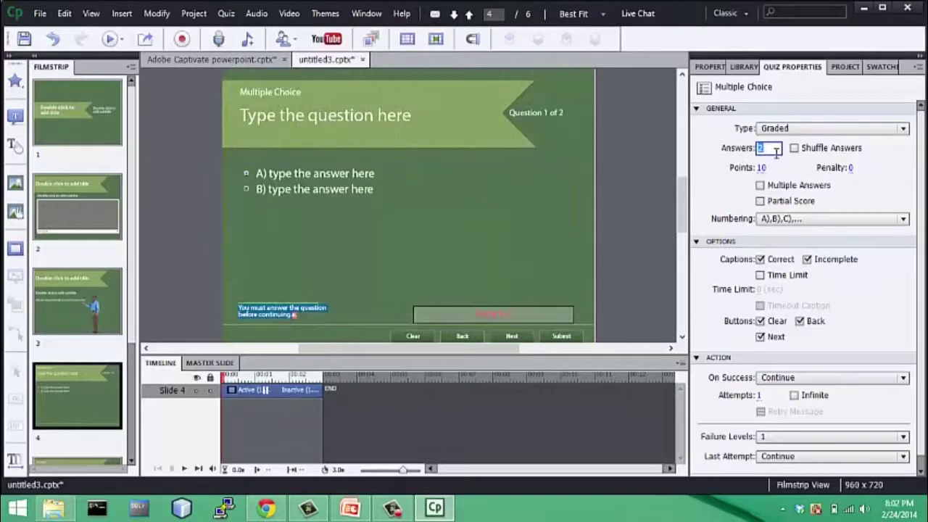
key(Return)
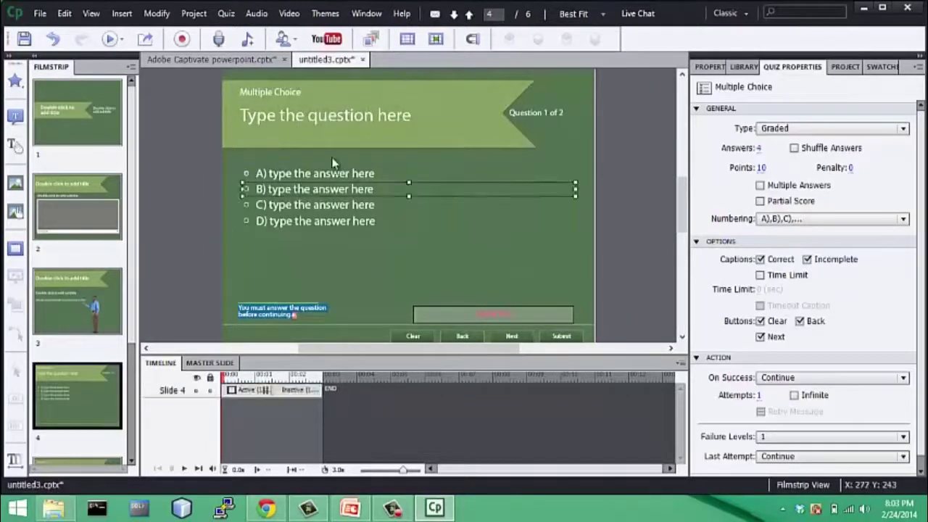
click(246, 205)
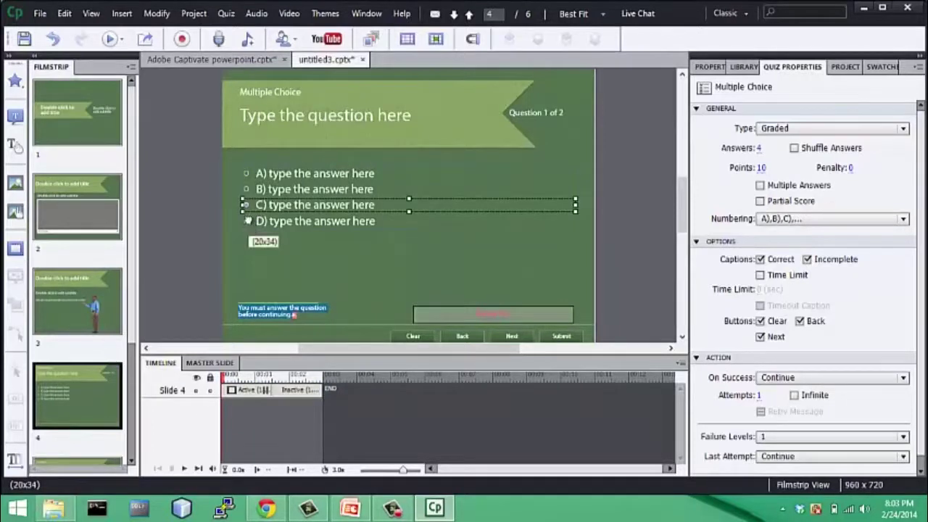
click(247, 221)
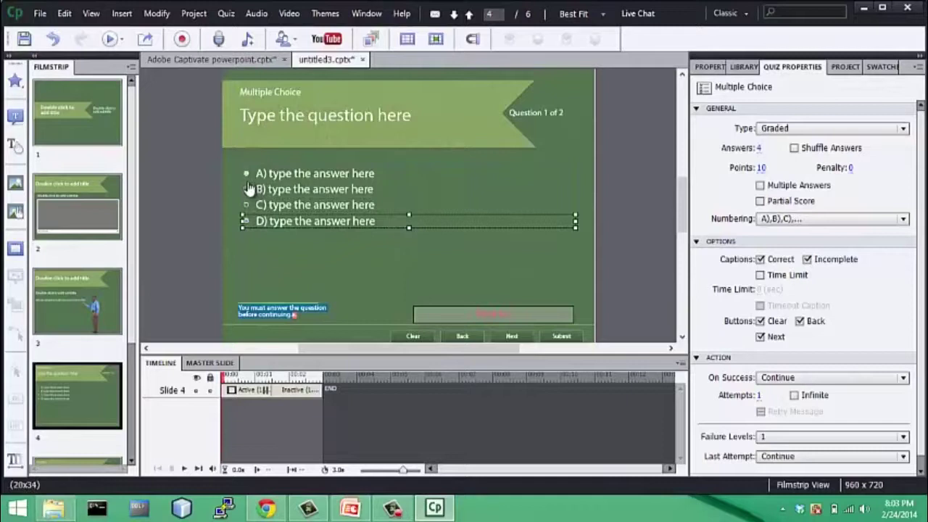
click(247, 178)
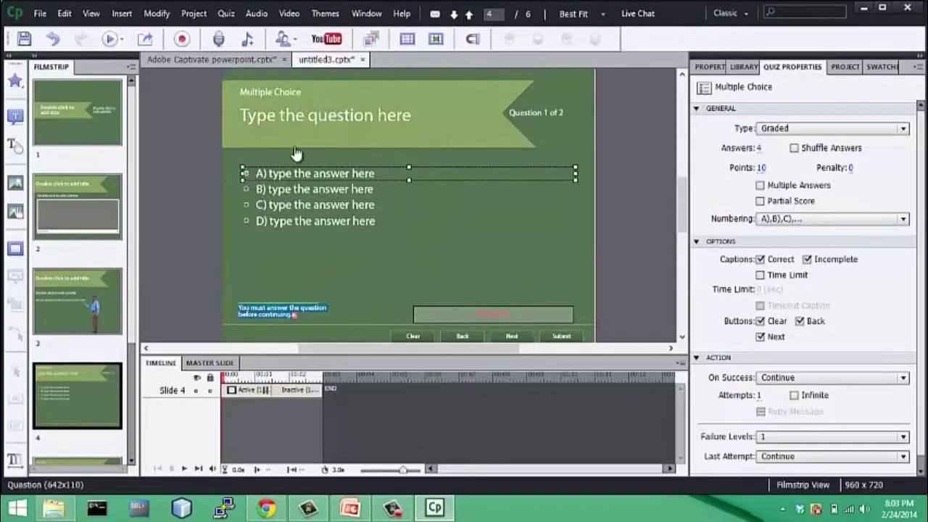
- Replace answer A's placeholder text with 'correct answer'
click(301, 174)
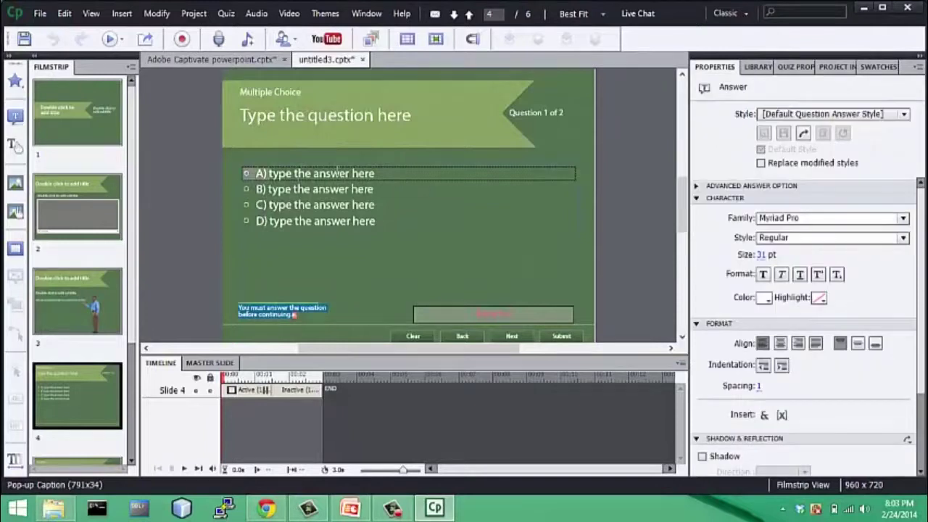
double_click(386, 187)
key(ctrl+shift+Left)
key(ctrl+shift+Left)
key(ctrl+shift+Left)
key(ctrl+shift+Left)
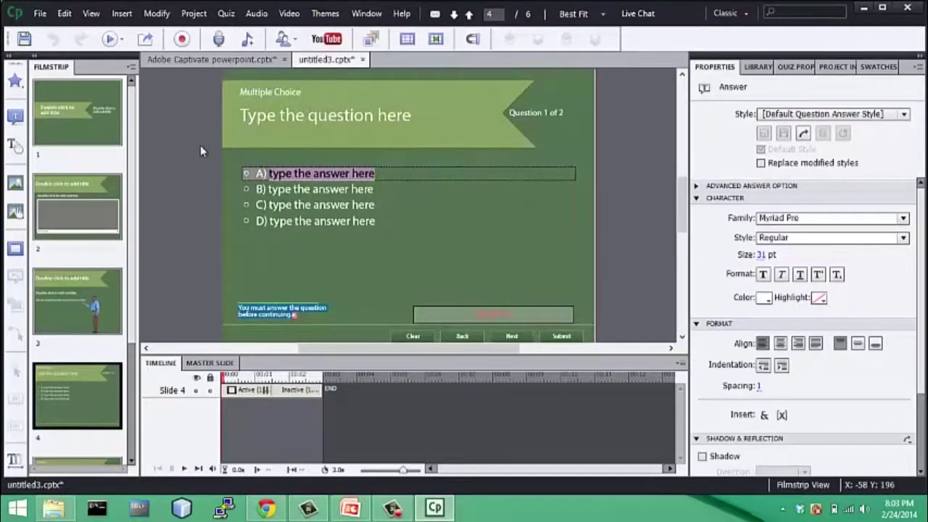
text(correct an)
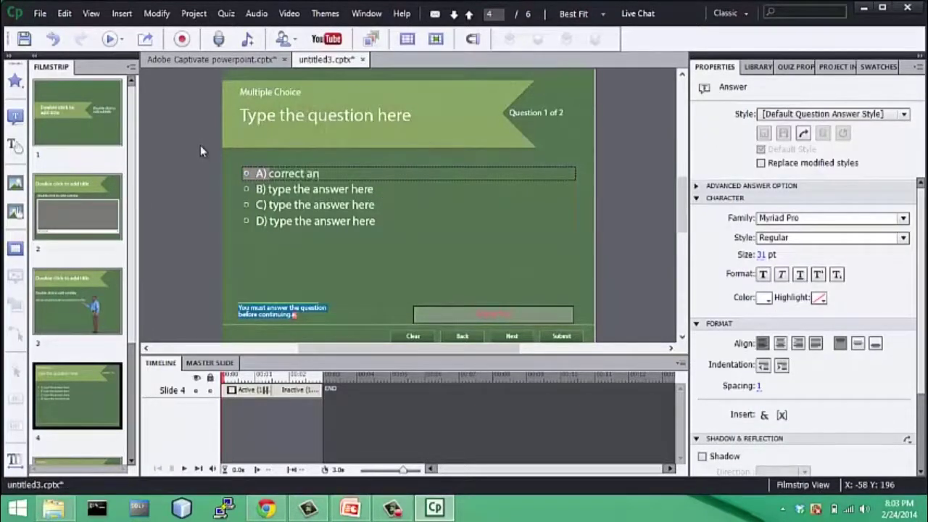
text(swer)
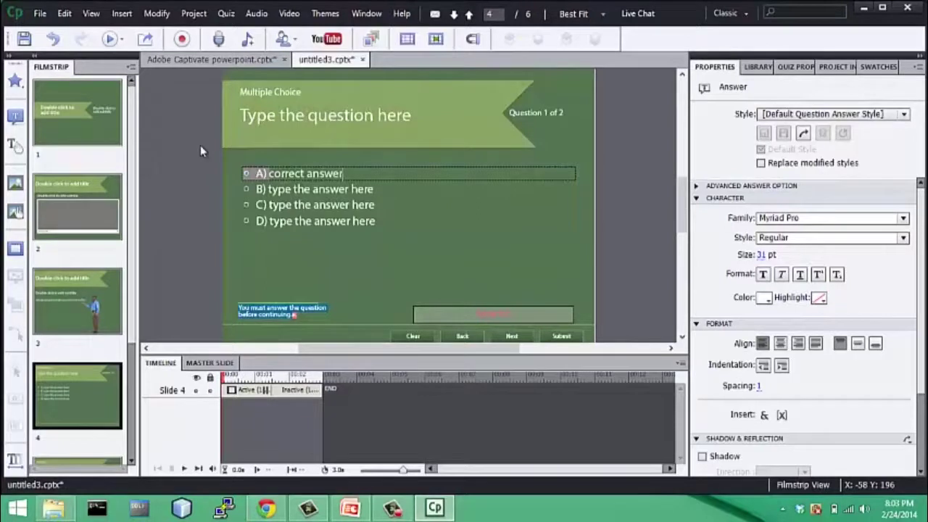
click(475, 225)
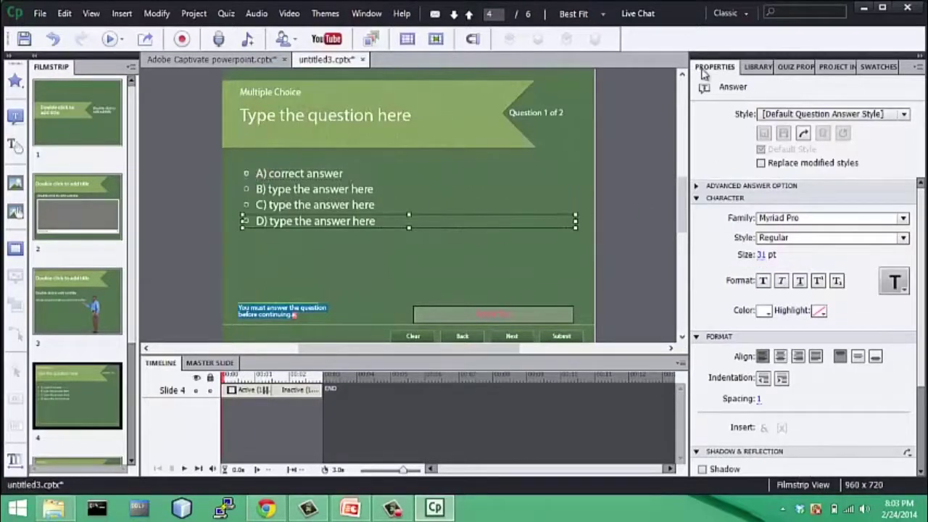
- In Quiz Properties, enable Shuffle Answers and keep the question at 10 points
click(805, 66)
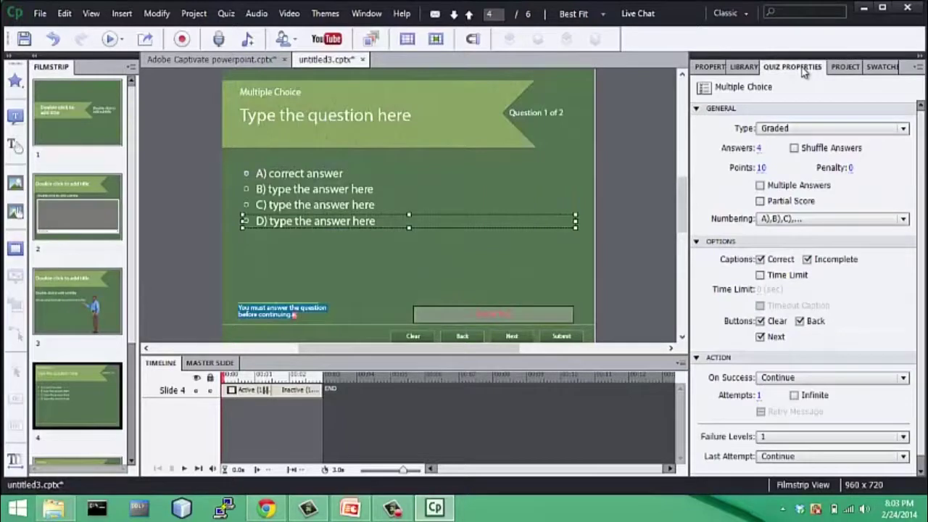
click(794, 148)
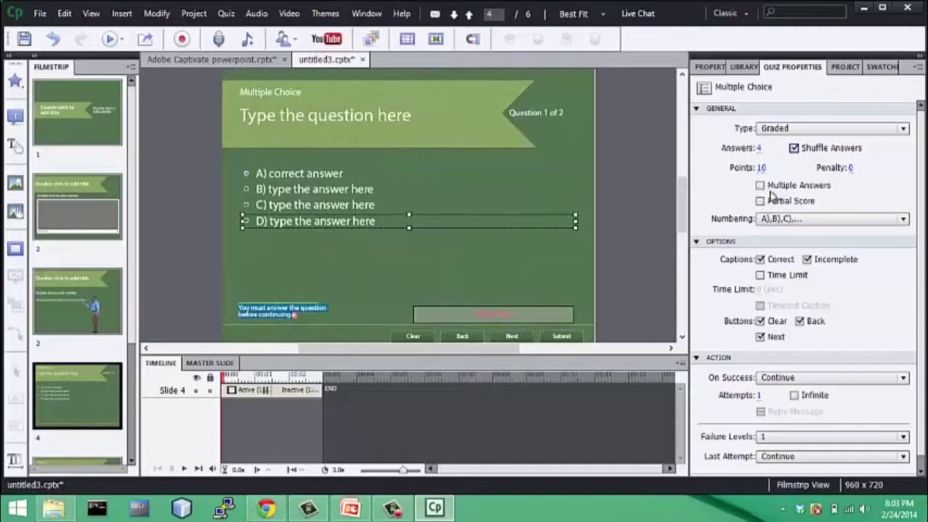
click(760, 168)
key(Up)
- Try switching the question type to Survey, then set it back to Graded
click(801, 128)
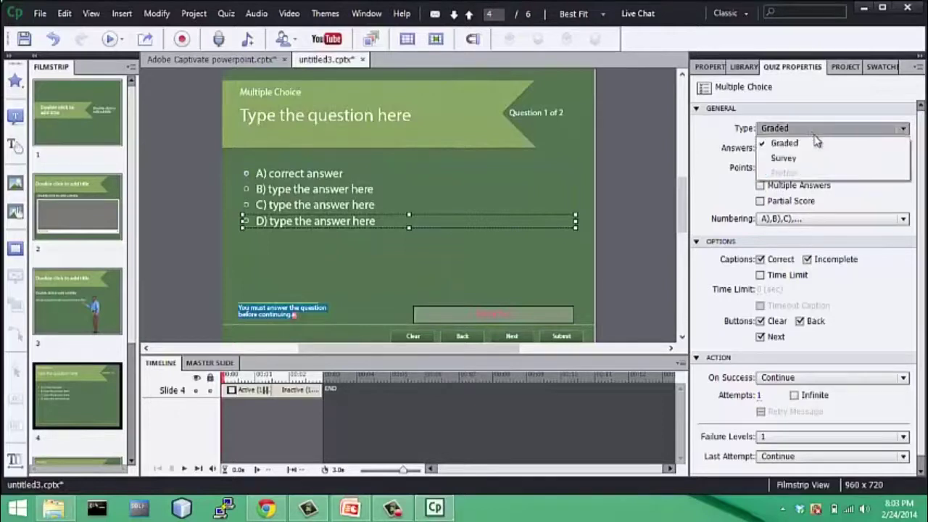
click(804, 143)
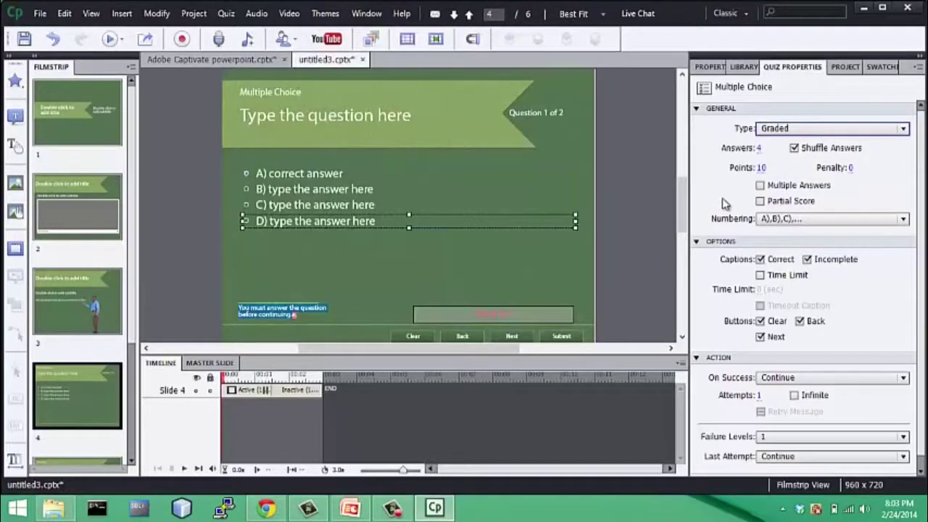
click(801, 128)
click(801, 154)
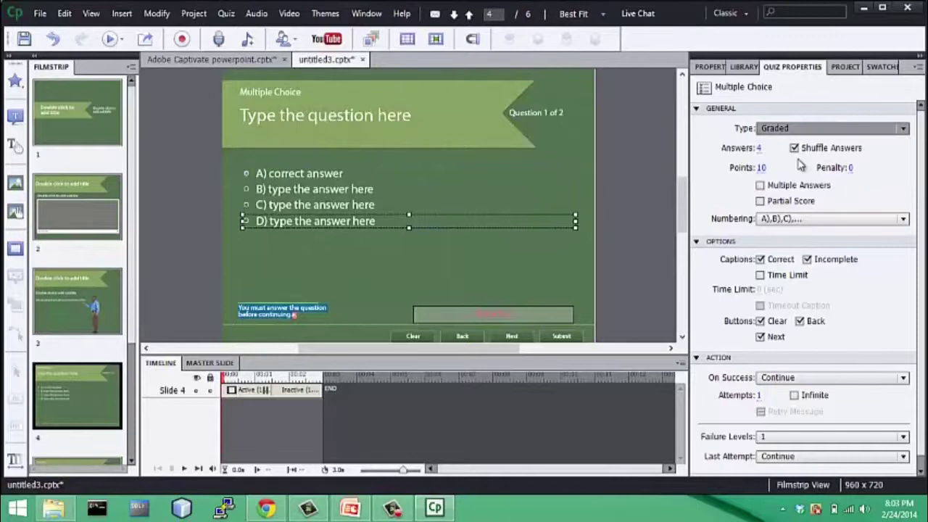
click(801, 129)
click(798, 141)
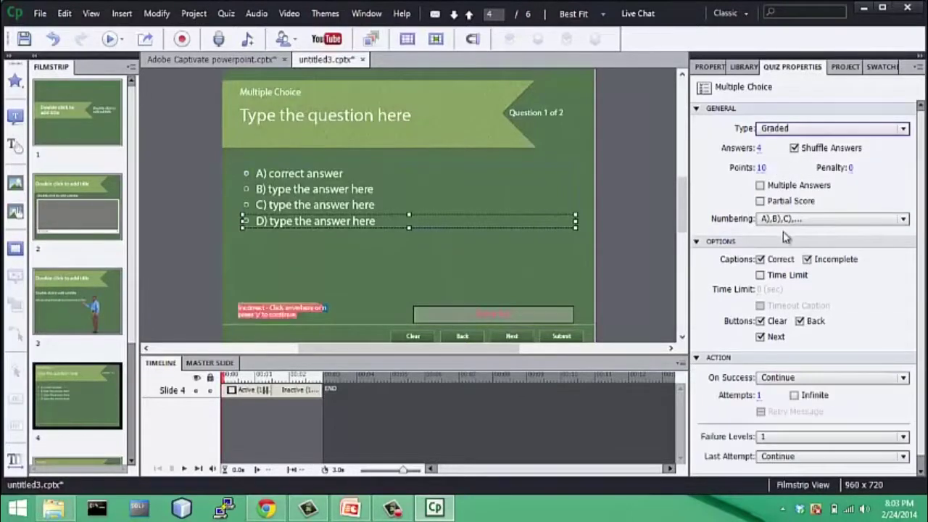
- Try a time limit with a timeout message, remove both, then go to True/False slide 5
scroll(783, 231, down, 1)
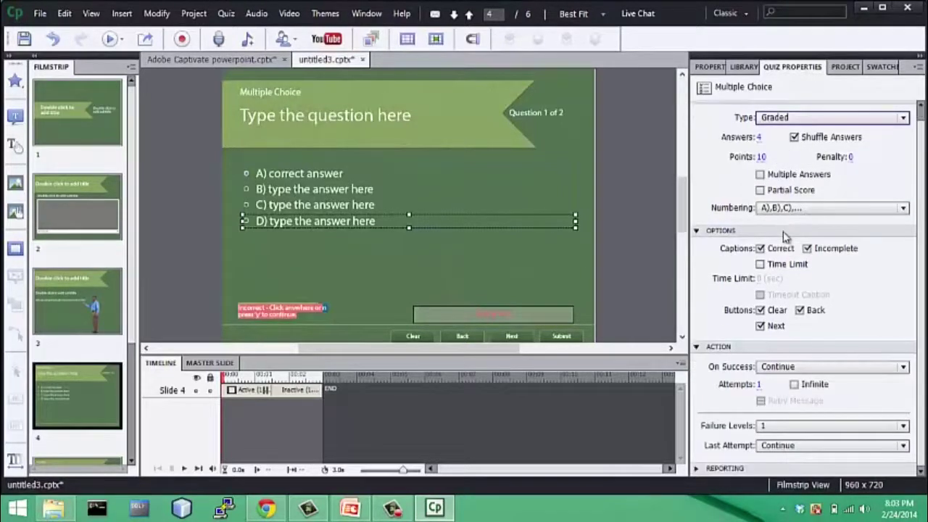
click(760, 264)
click(764, 279)
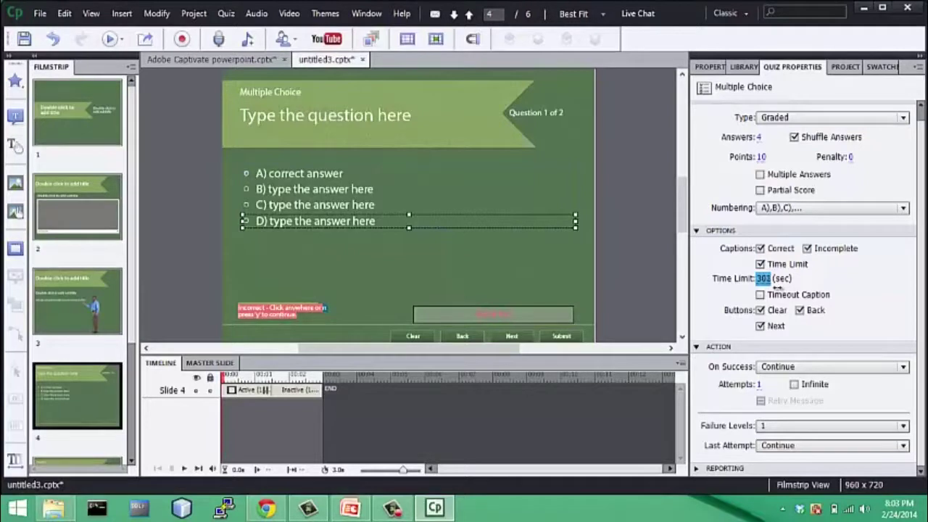
click(759, 294)
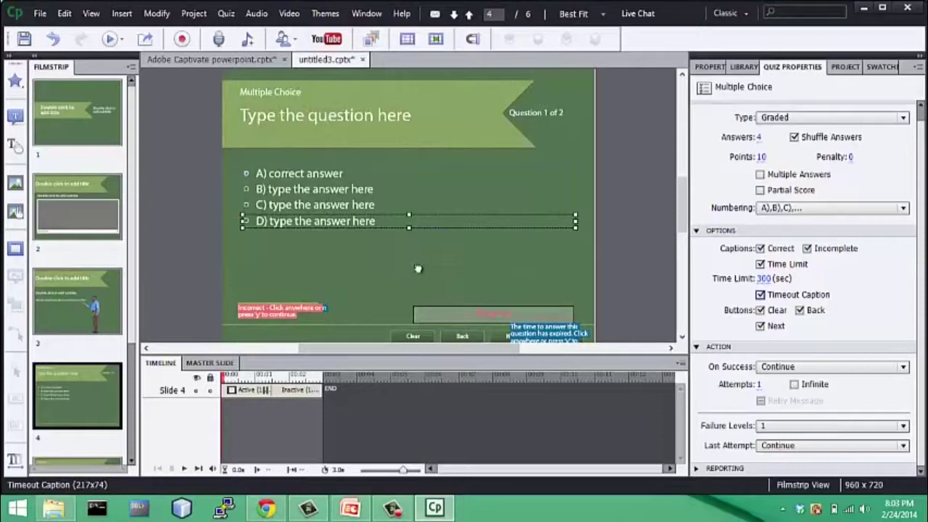
drag(417, 269, 424, 278)
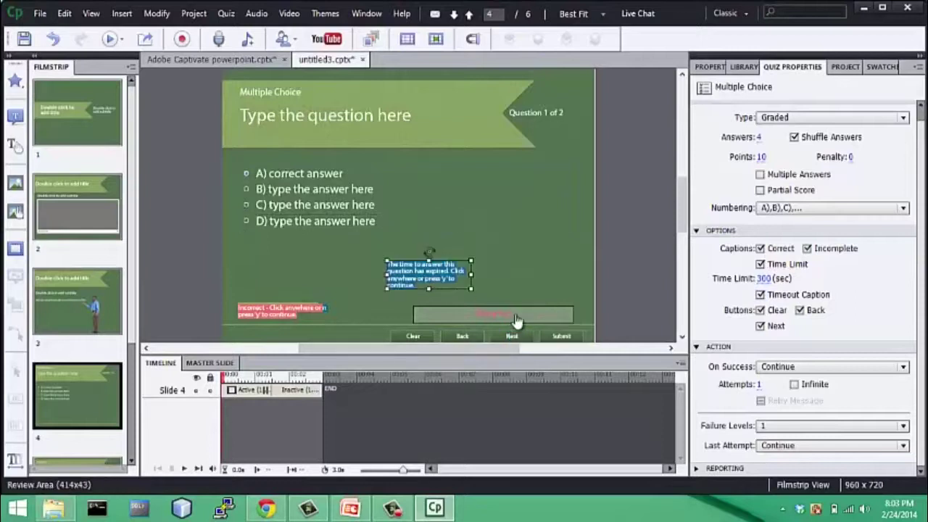
click(761, 295)
click(761, 265)
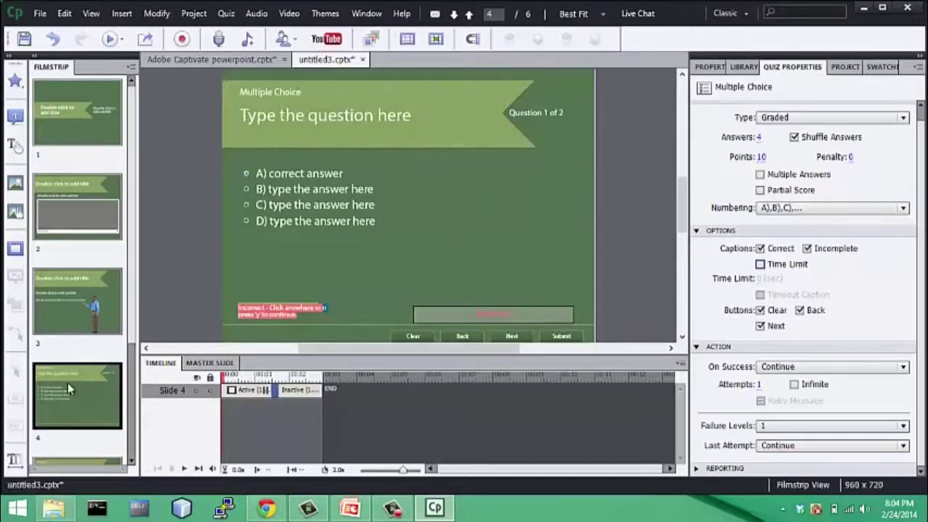
scroll(67, 382, down, 3)
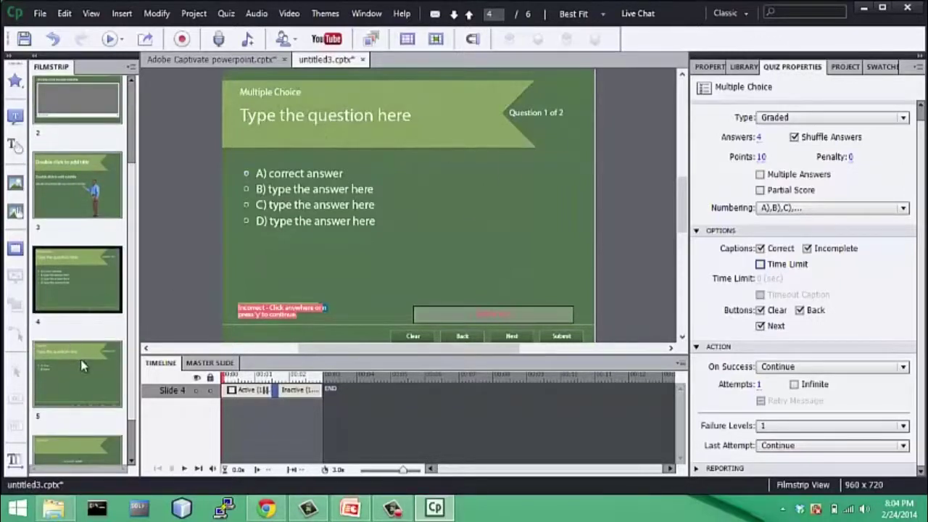
click(82, 365)
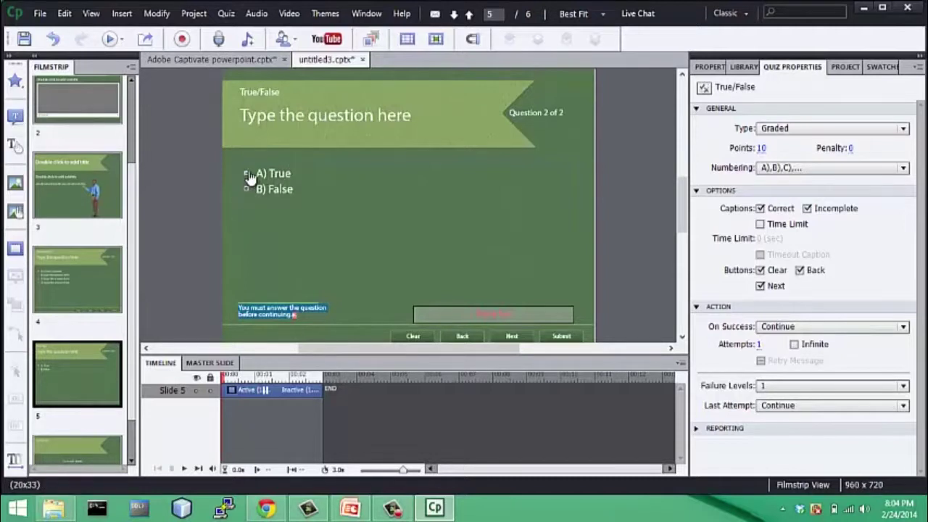
- Change the True/False question text to 'true is the correct answer'
double_click(380, 122)
key(ctrl+a)
text(t)
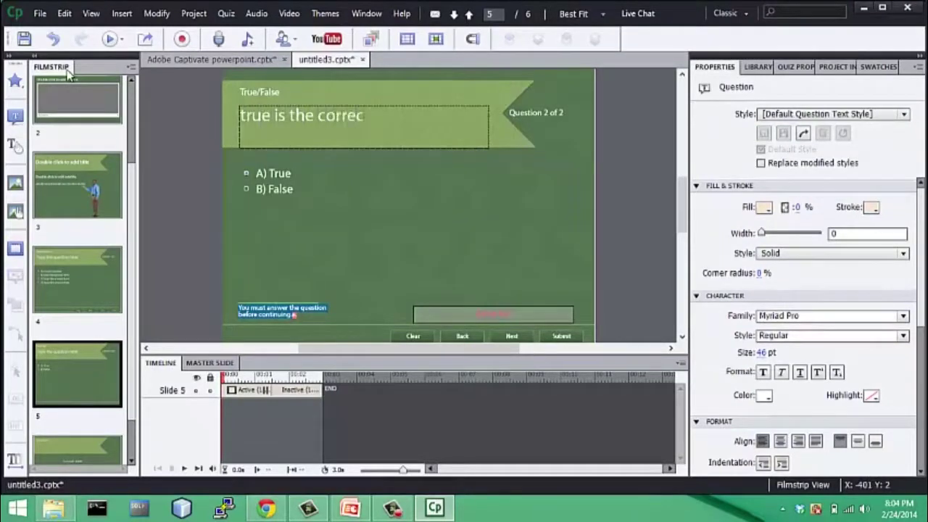
text(rue is the correct answer)
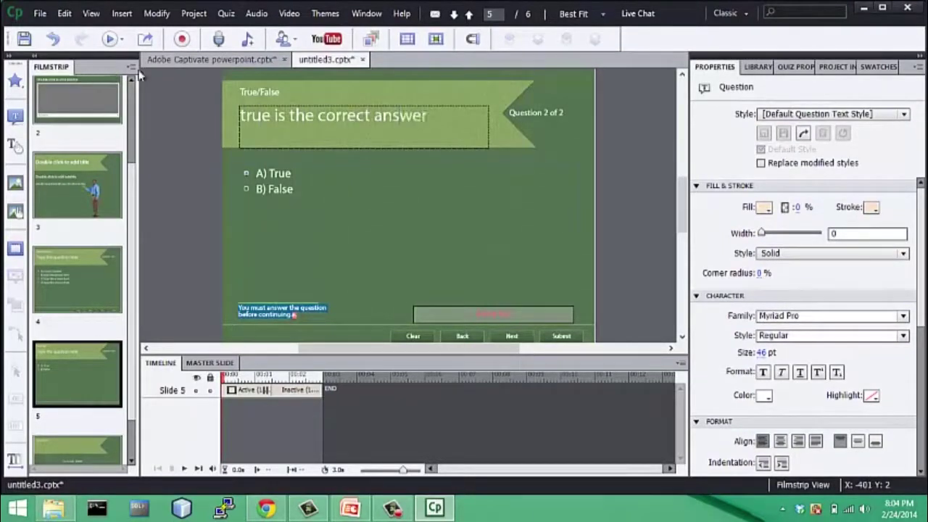
click(797, 66)
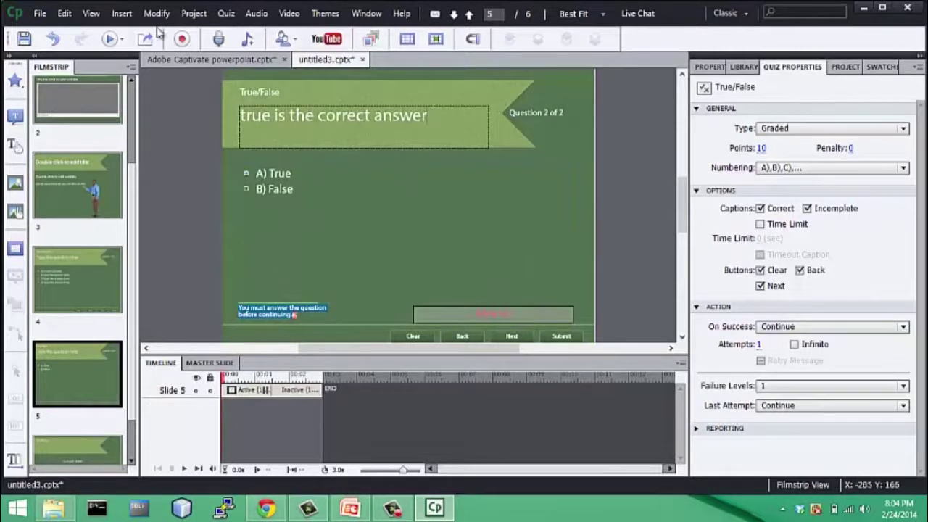
click(121, 39)
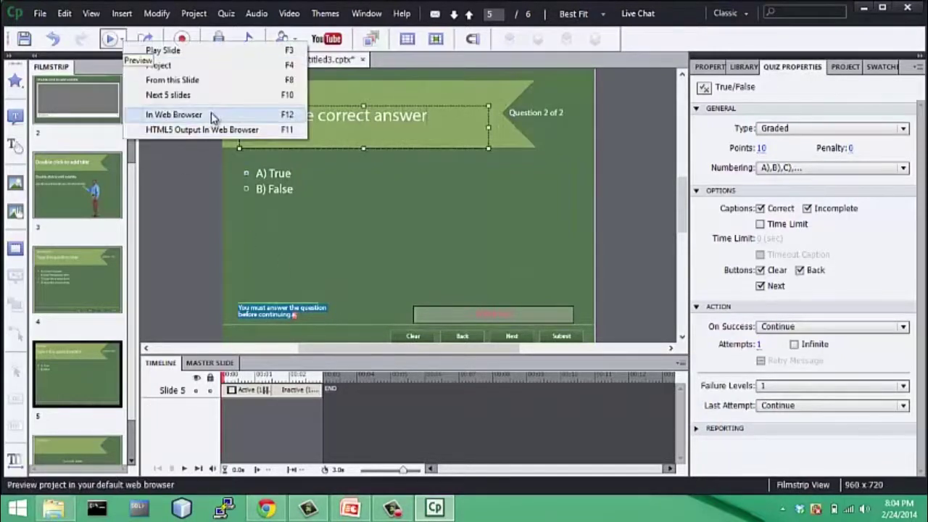
- Preview the project in the browser and answer question 1 with the correct option D
click(172, 114)
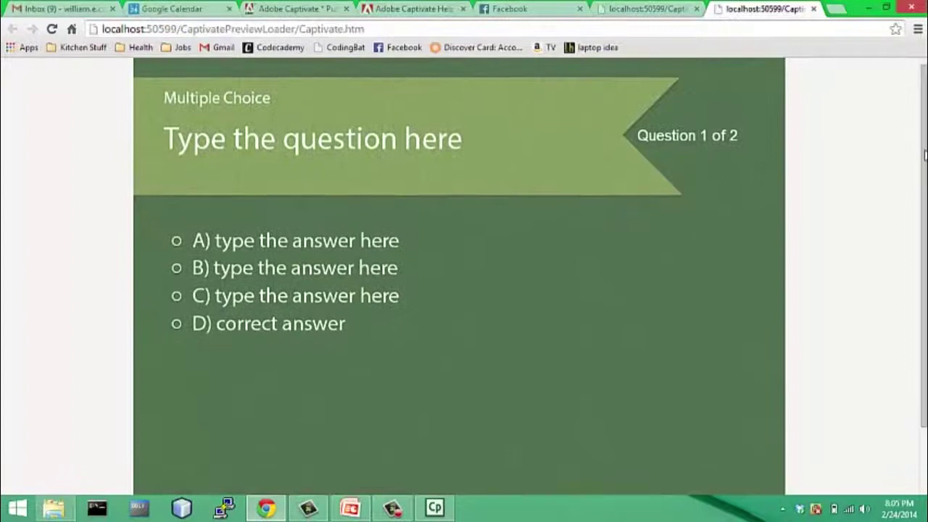
scroll(274, 125, down, 1)
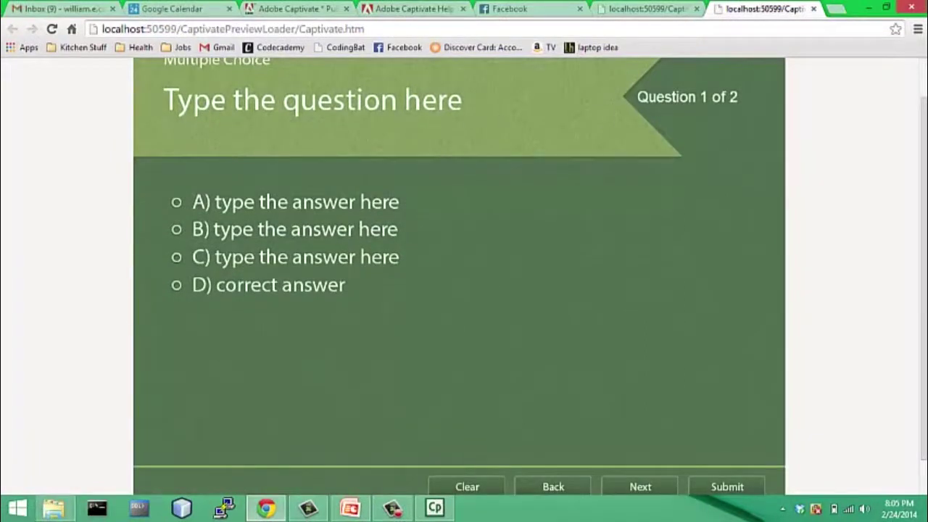
scroll(879, 155, up, 1)
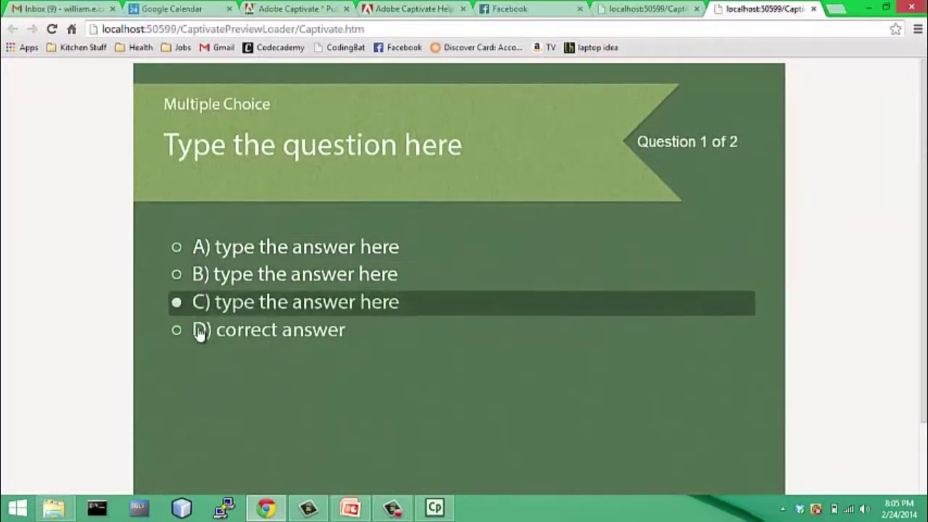
click(176, 249)
click(177, 330)
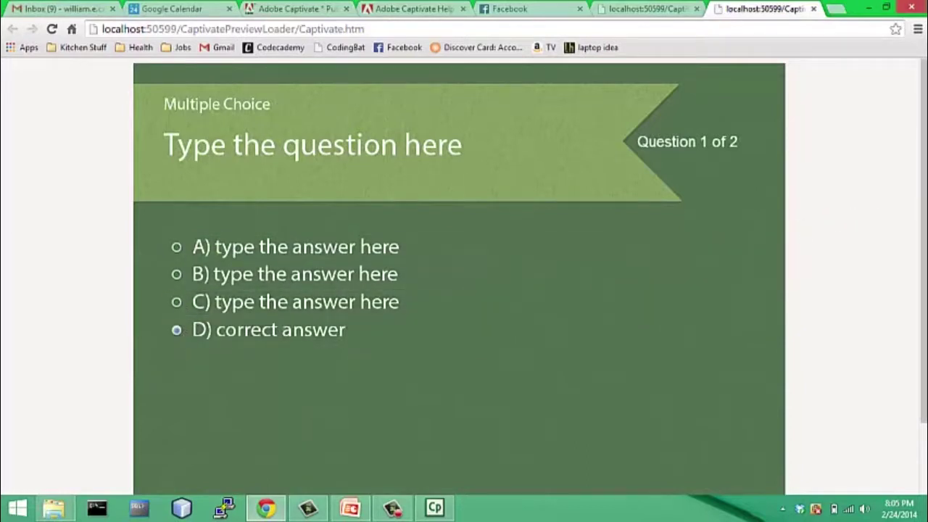
scroll(464, 276, down, 1)
scroll(449, 281, down, 1)
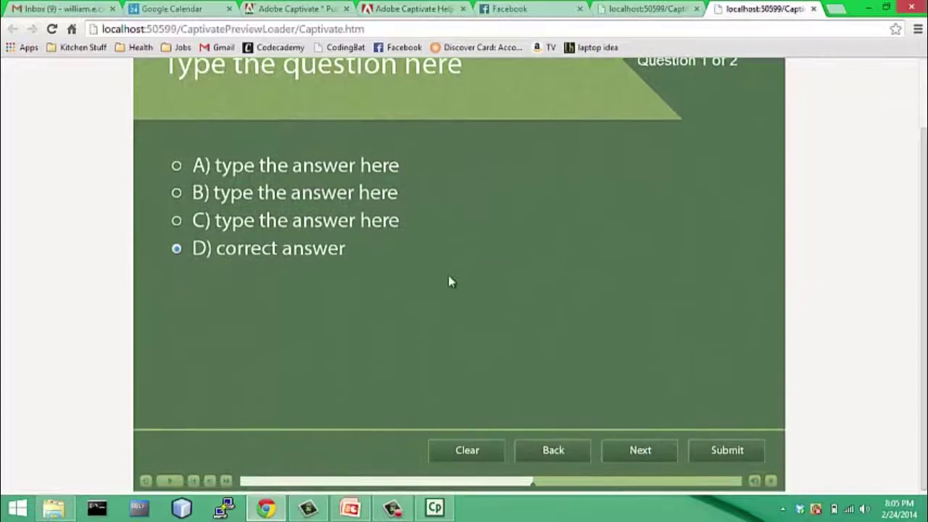
click(739, 455)
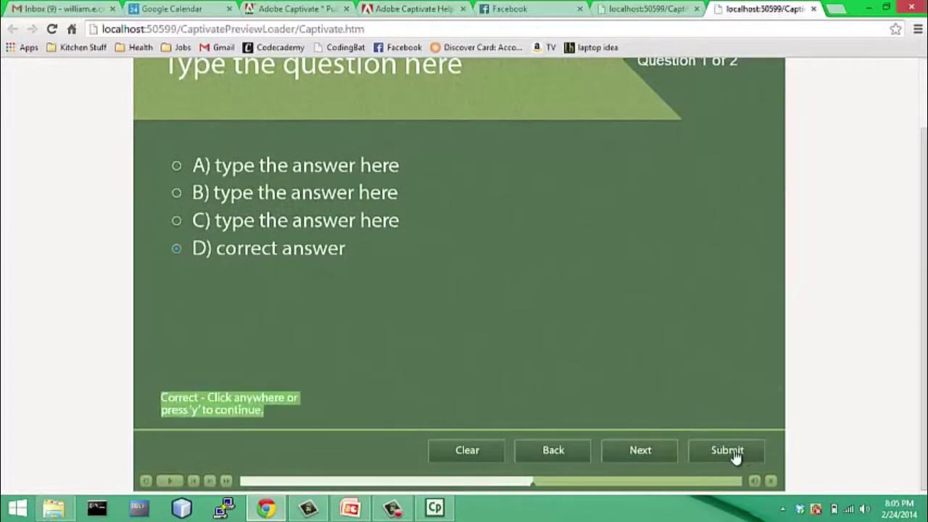
click(641, 450)
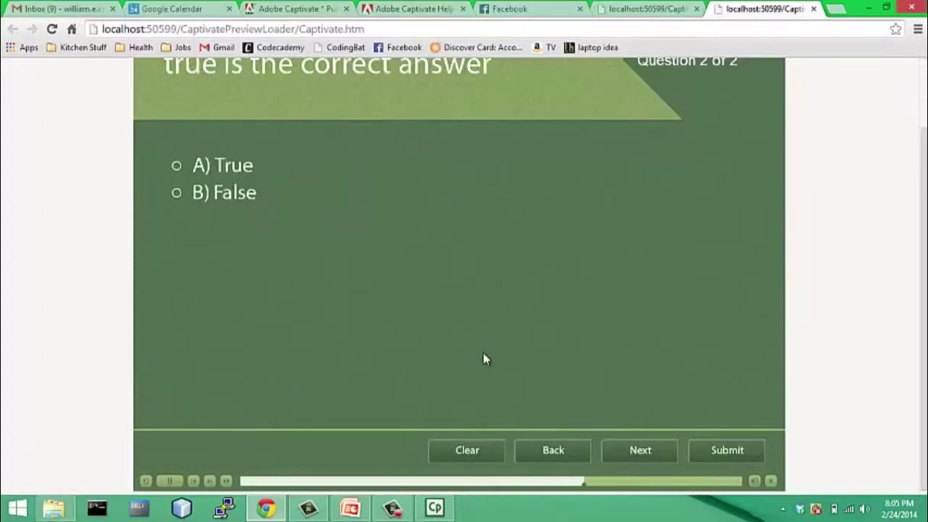
- Answer question 2 with True, submit, and continue to the results slide
scroll(674, 290, up, 2)
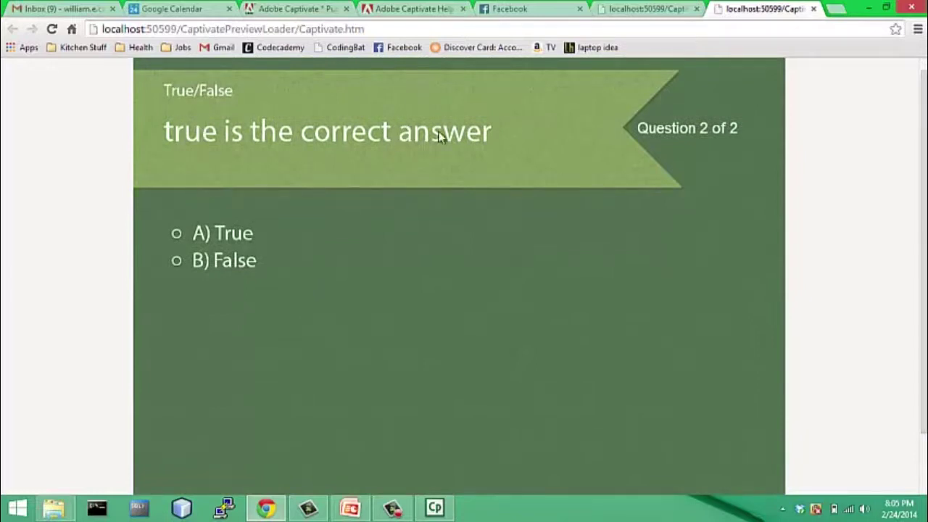
click(201, 233)
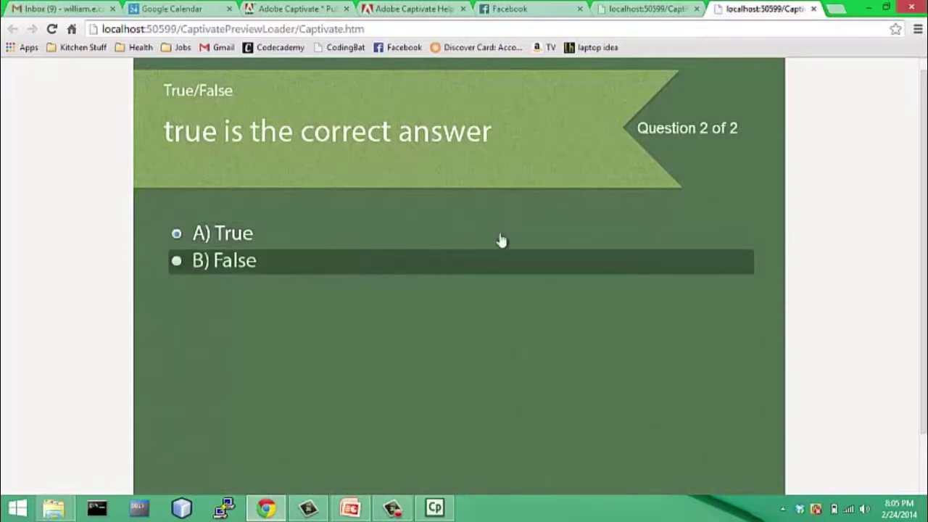
scroll(667, 352, down, 2)
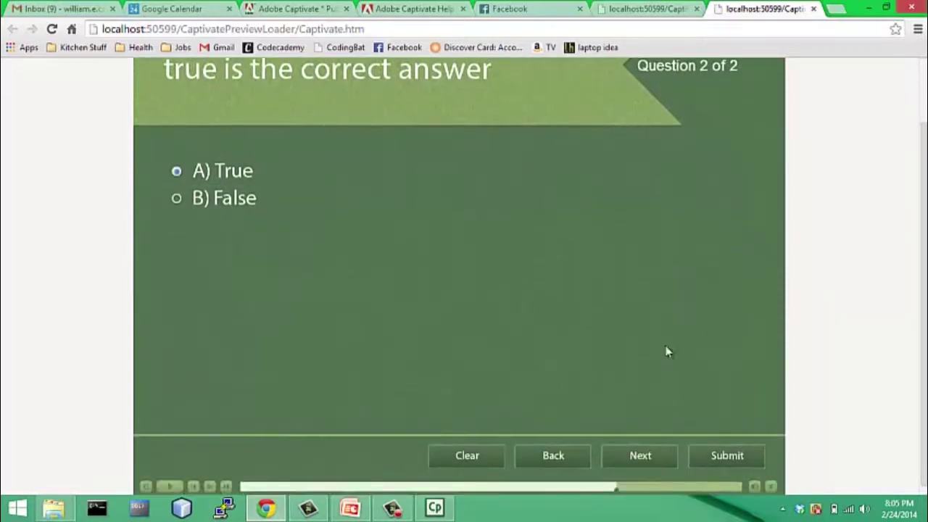
click(732, 455)
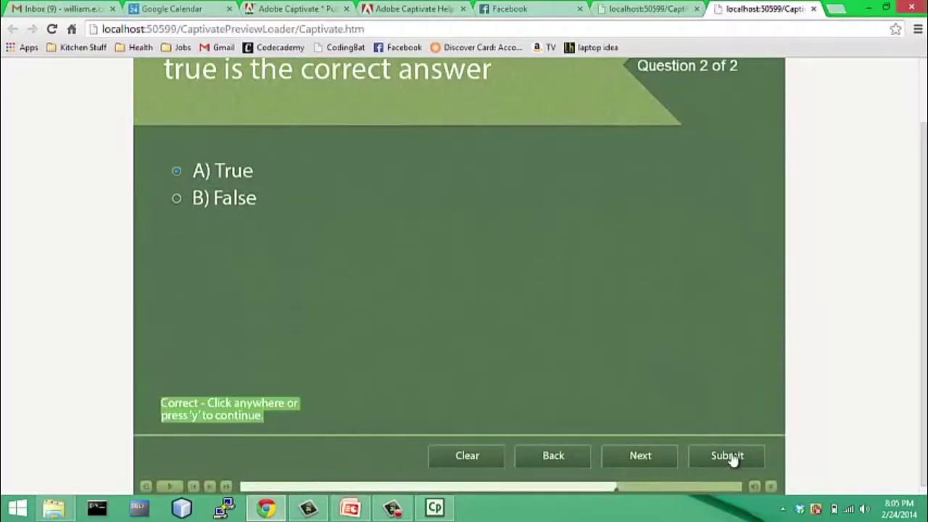
click(621, 458)
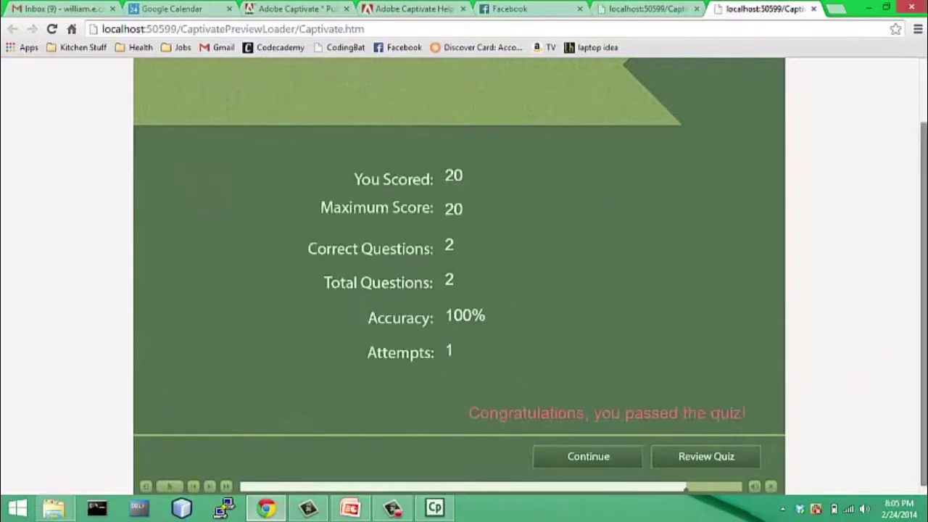
- Review both quiz questions in the browser preview and return to the results
scroll(459, 275, up, 2)
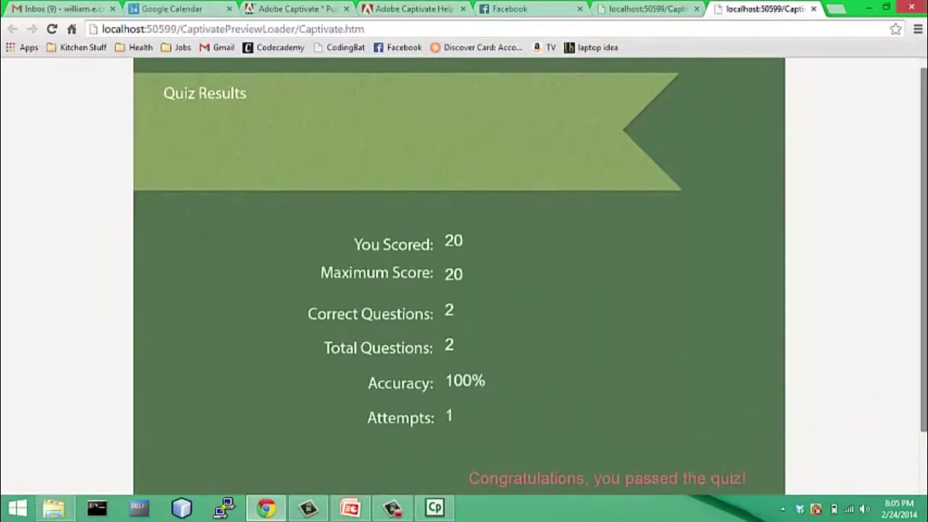
scroll(459, 276, up, 1)
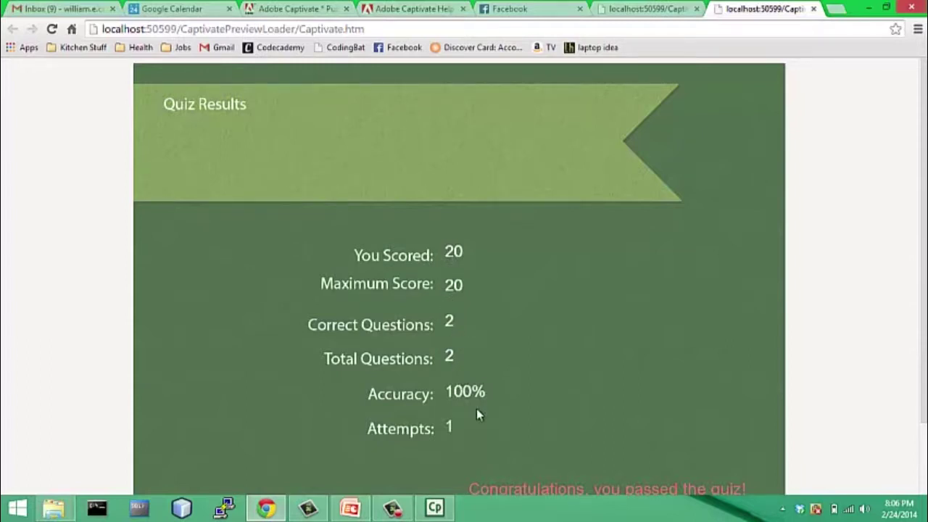
drag(922, 283, 922, 348)
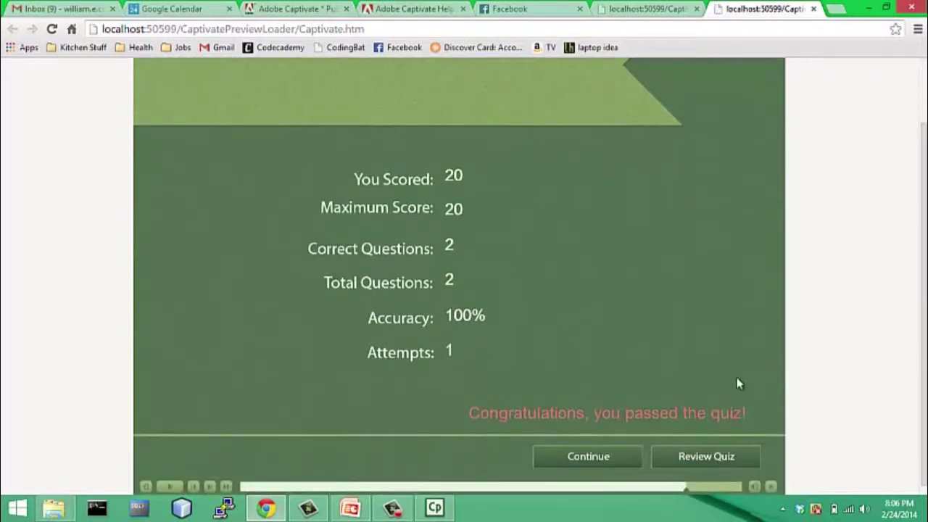
click(700, 455)
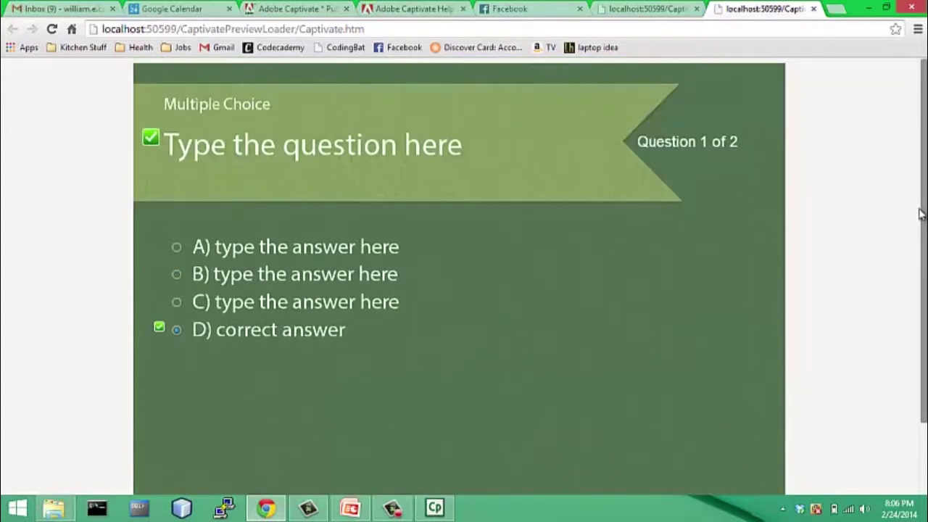
drag(918, 259, 917, 313)
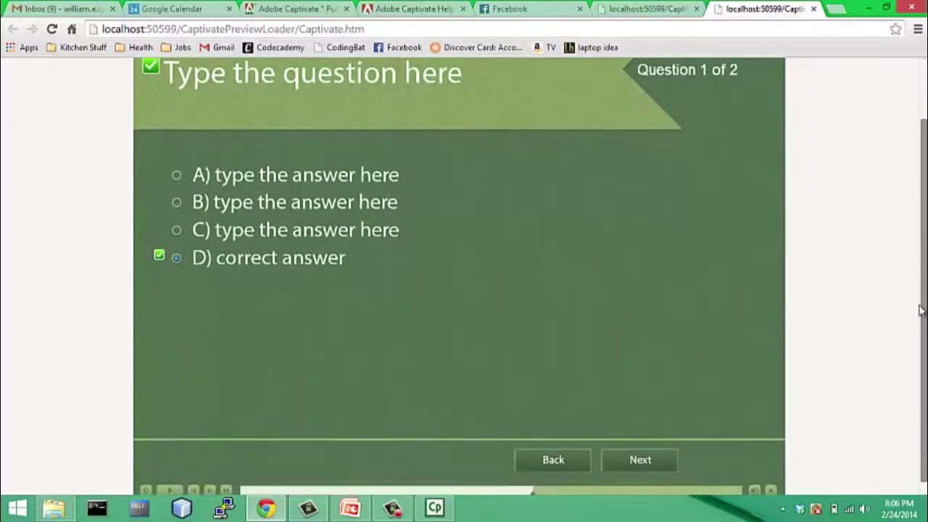
click(674, 472)
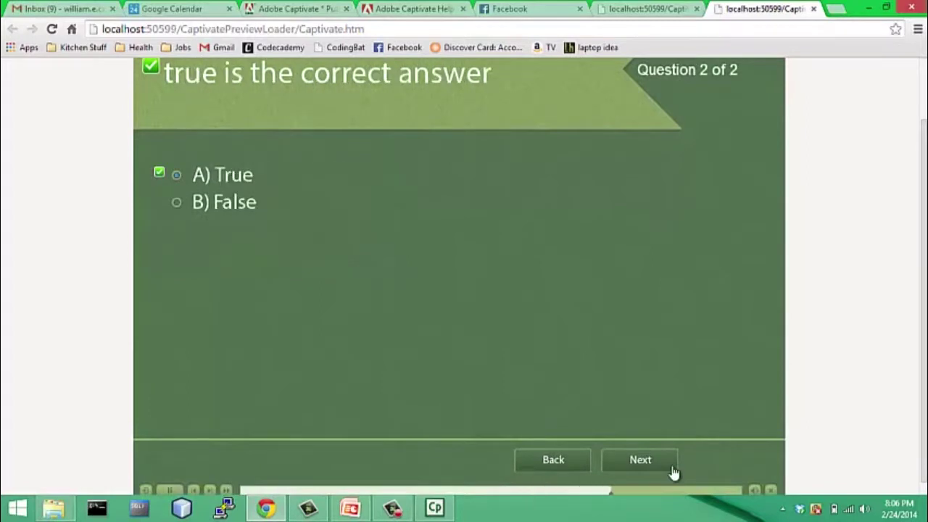
click(674, 472)
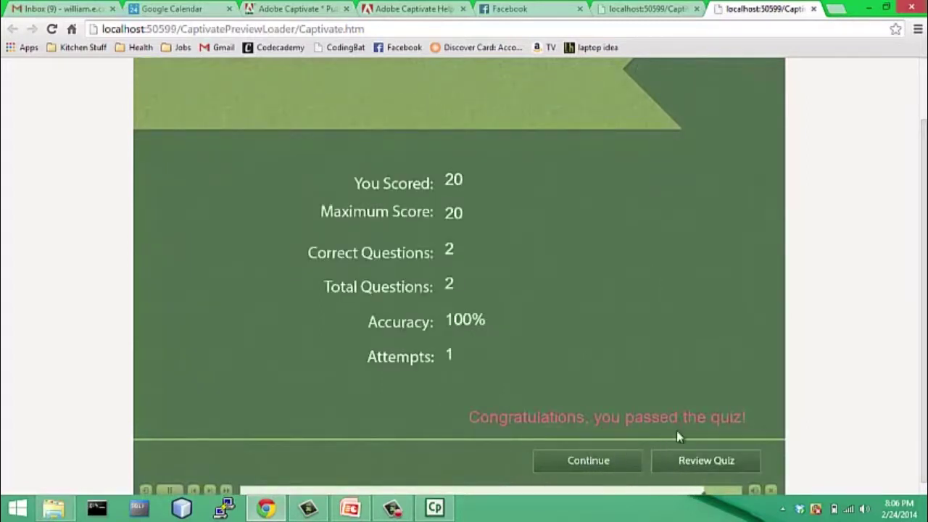
scroll(924, 246, up, 2)
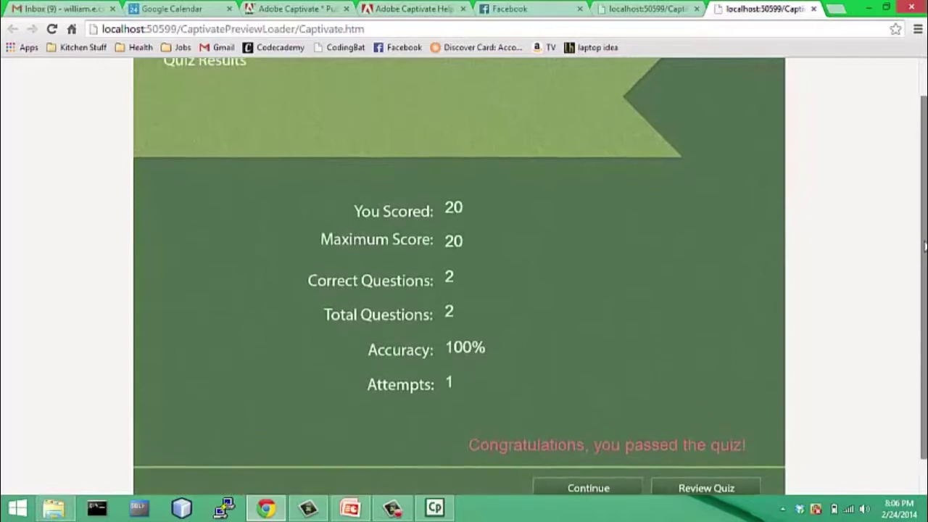
scroll(924, 246, up, 2)
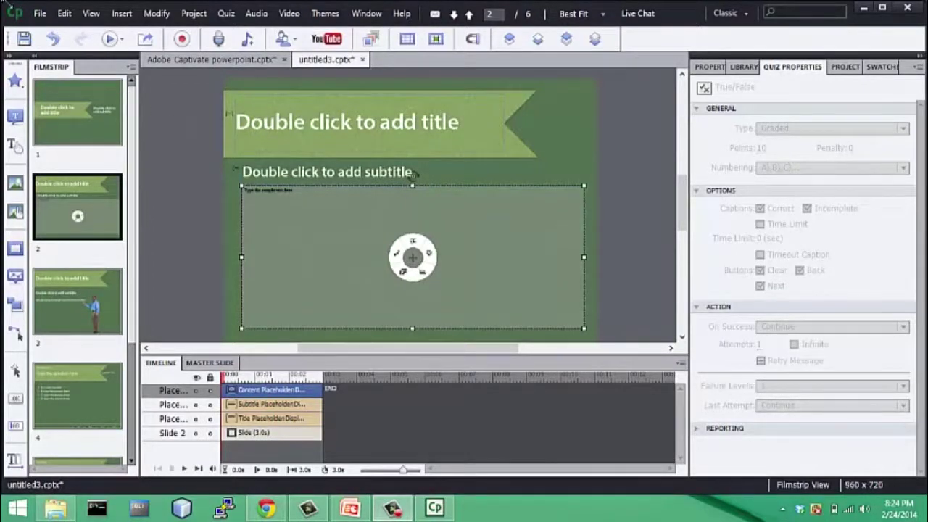
- Set up a new video demo recording to capture Monitor 1's full screen
click(45, 14)
click(100, 60)
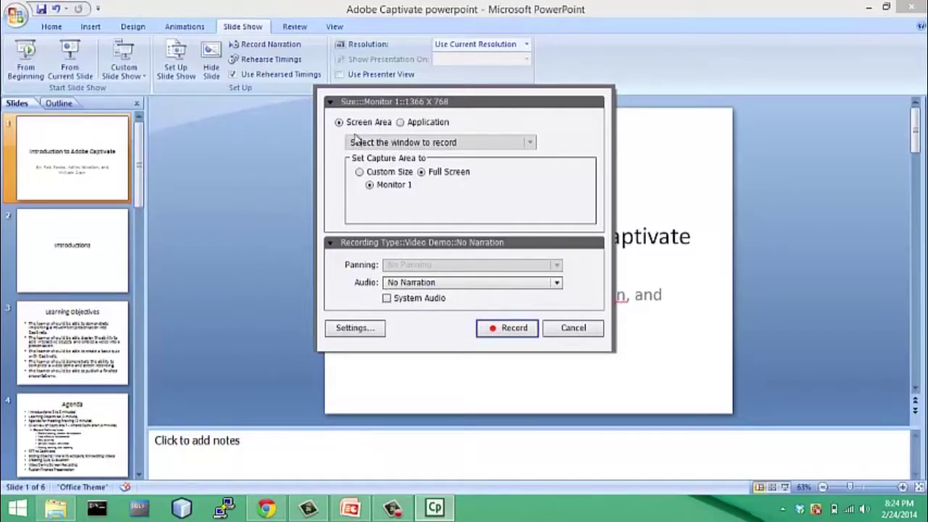
click(360, 172)
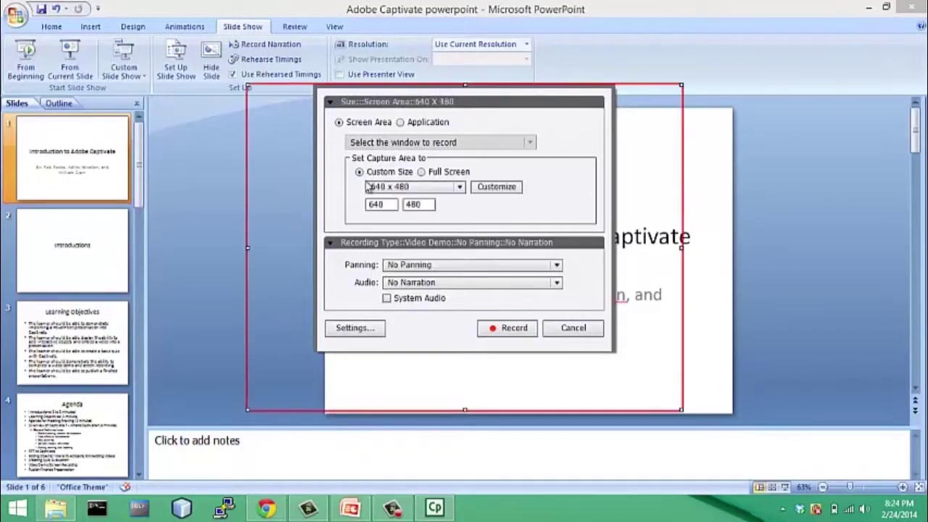
drag(248, 85, 206, 86)
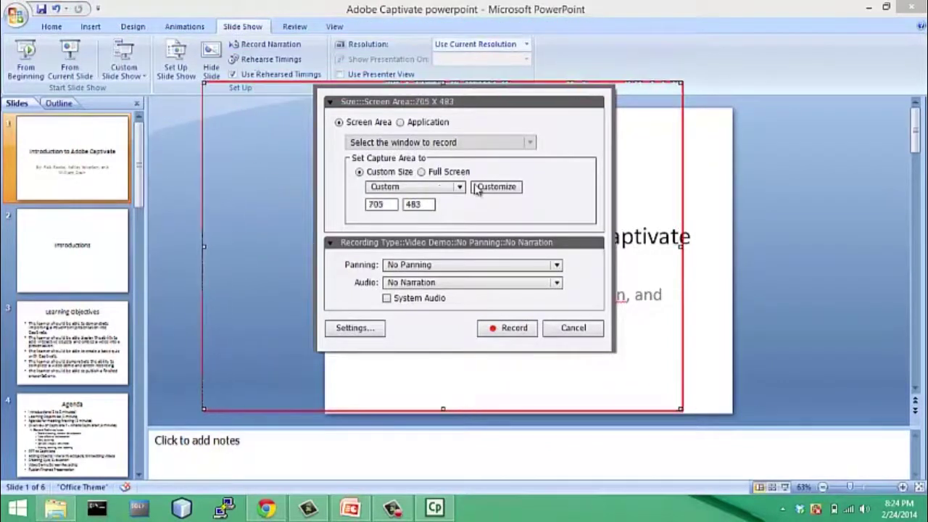
click(421, 172)
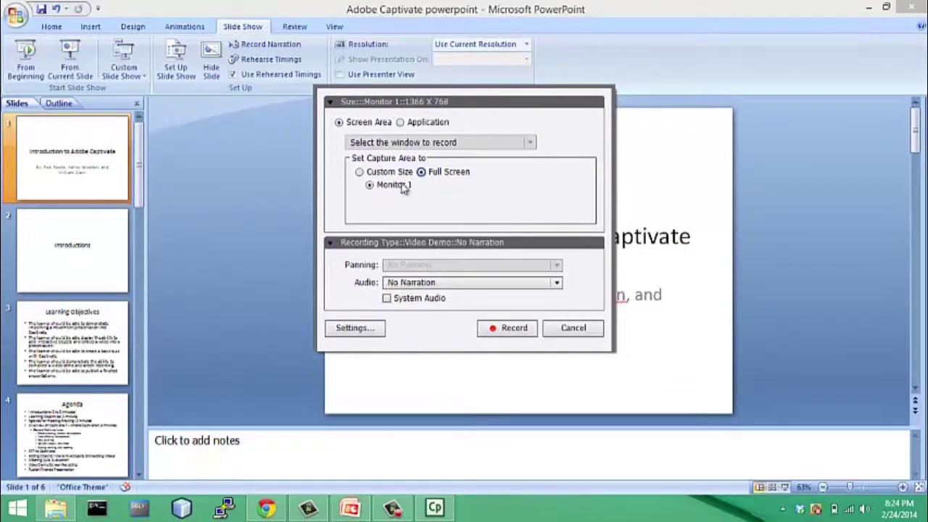
click(404, 124)
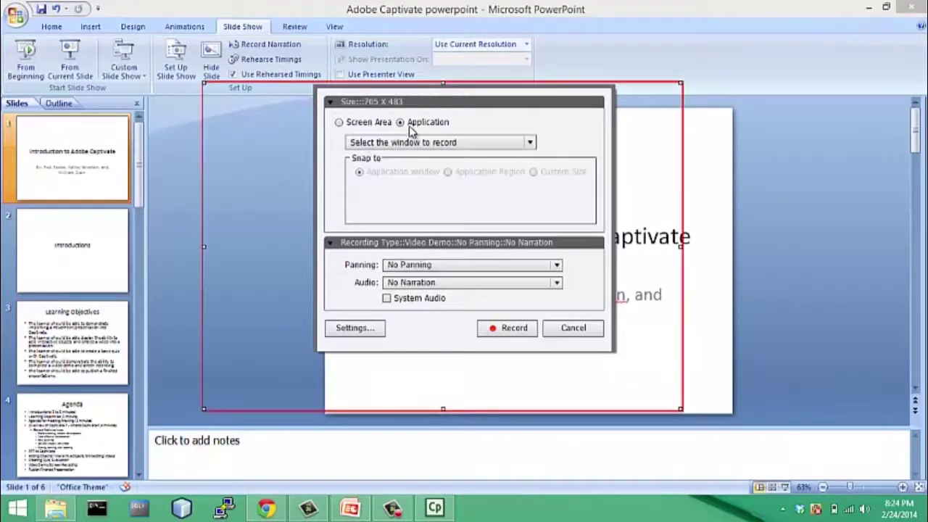
click(443, 143)
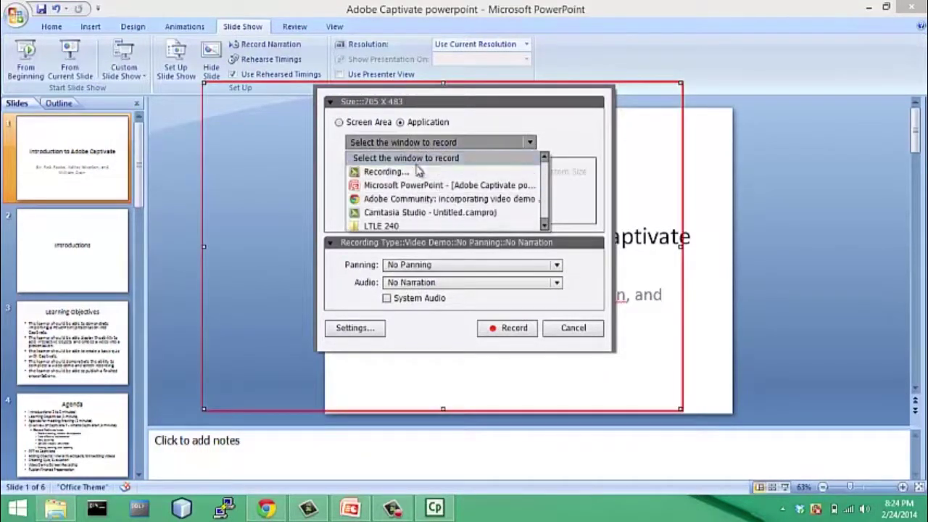
click(338, 123)
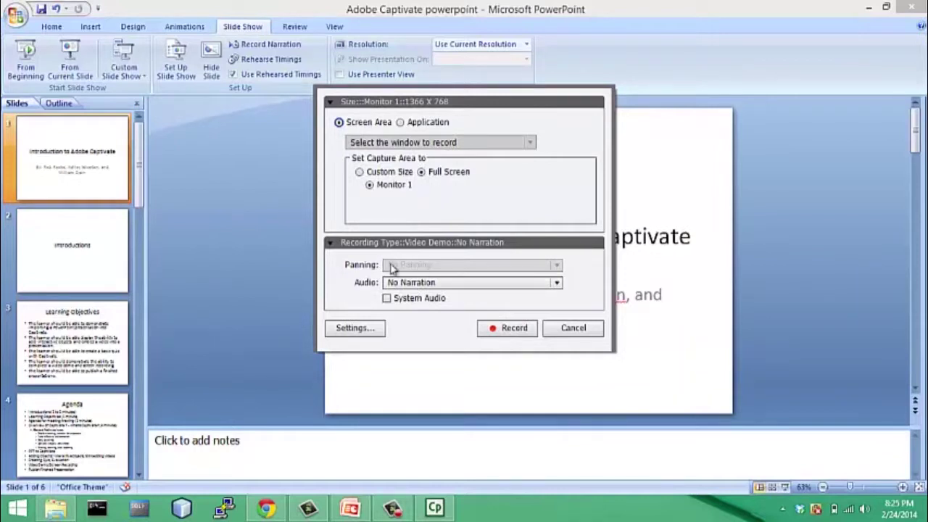
- Record a full-screen video demo with no narration and system audio off
click(492, 285)
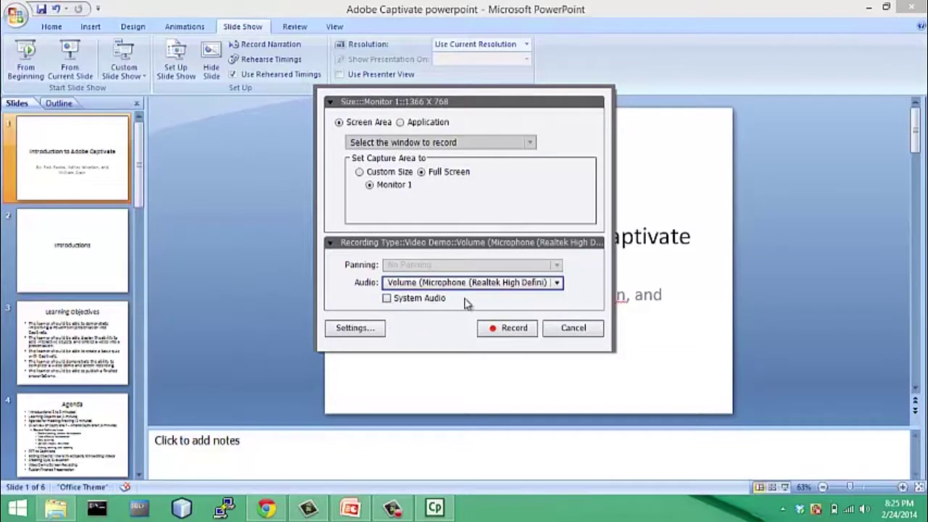
click(438, 284)
click(406, 296)
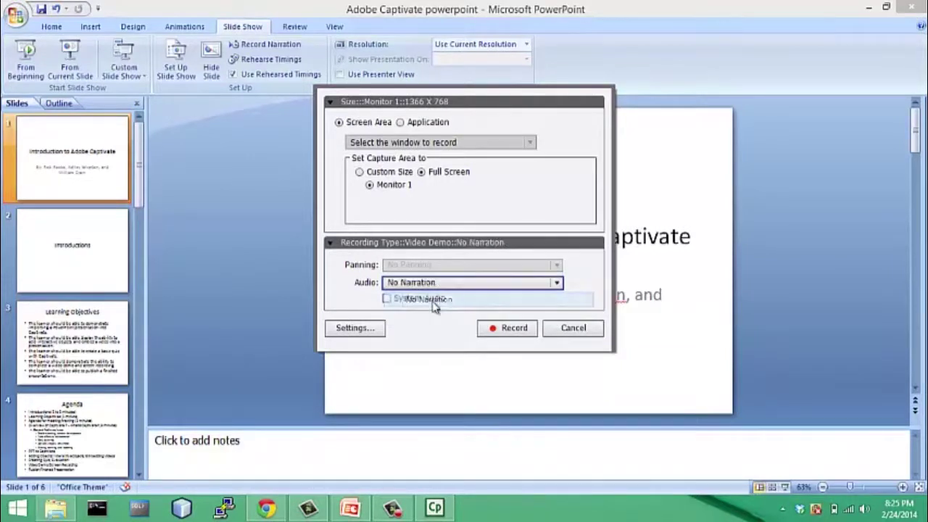
click(388, 298)
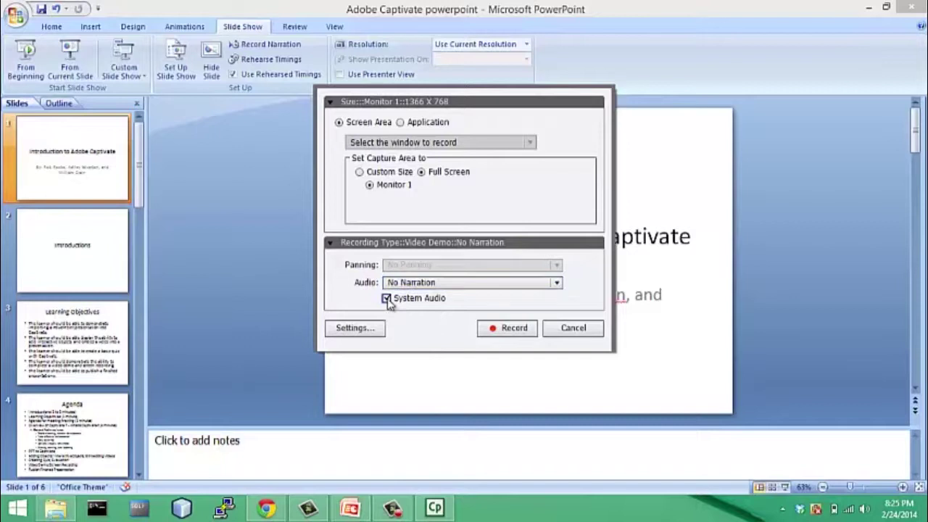
click(425, 303)
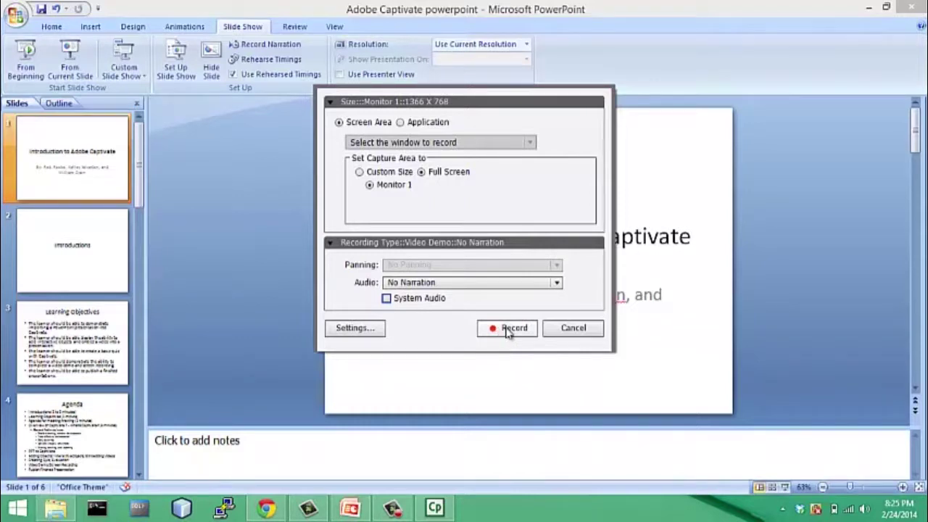
click(569, 332)
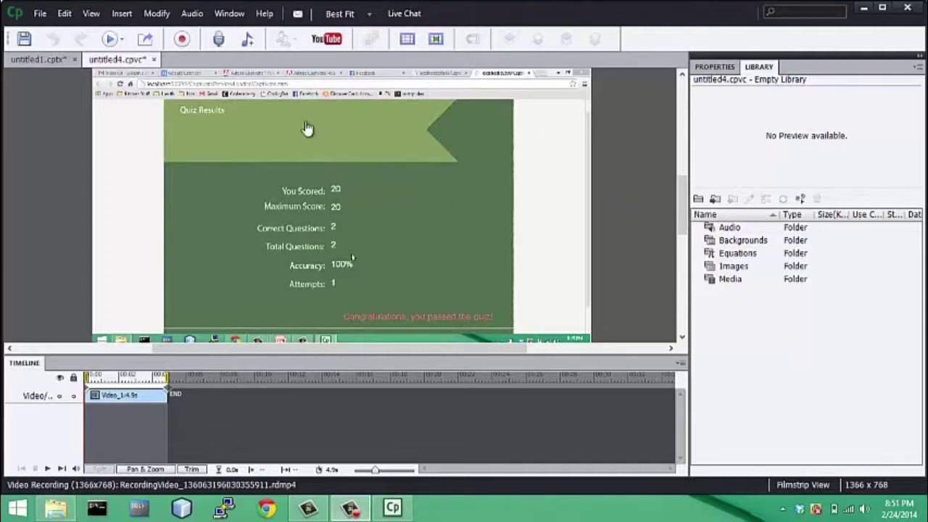
click(40, 15)
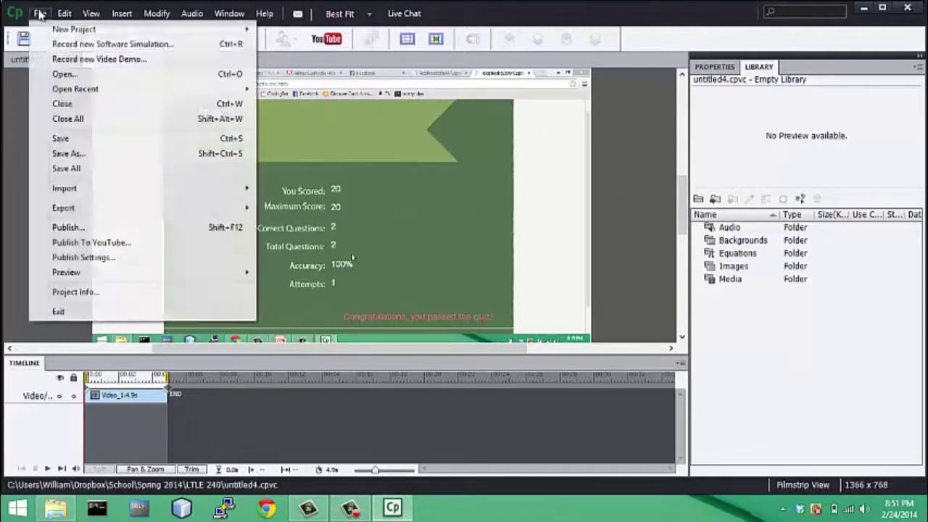
- Publish the video demo as 'video' using the Apple iPhone 4 (4S) preset
click(73, 229)
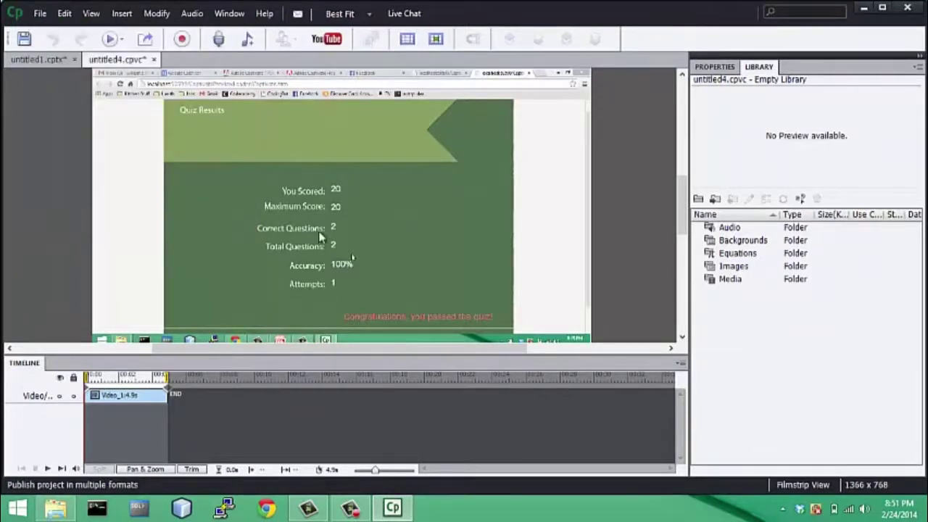
click(450, 193)
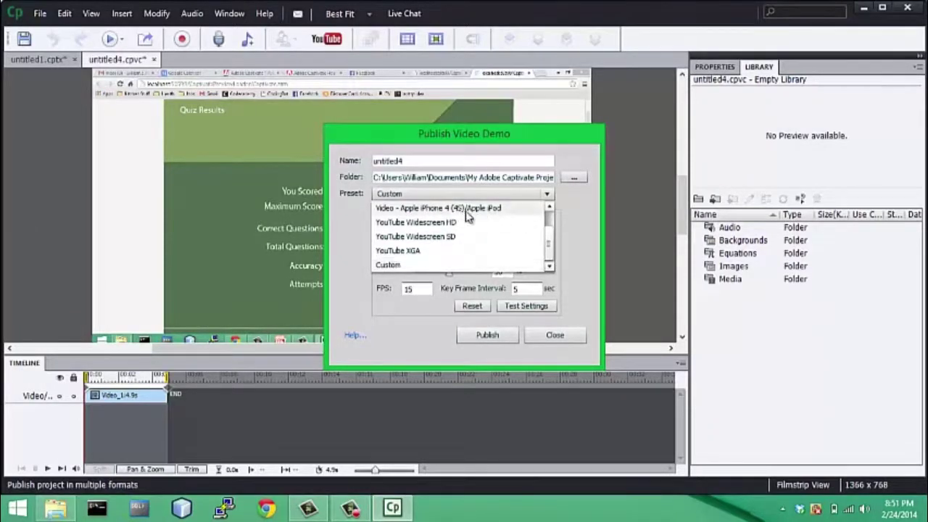
click(466, 209)
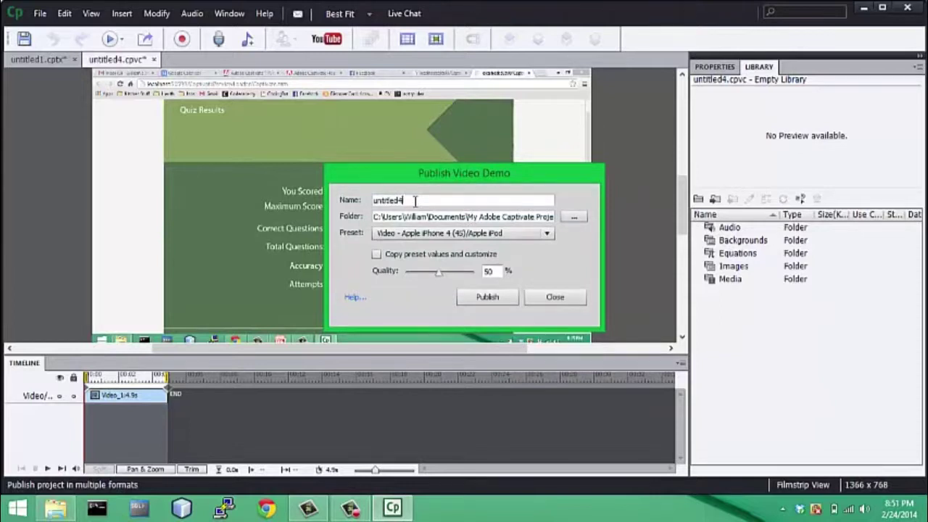
drag(414, 201, 332, 202)
text(video)
drag(438, 221, 664, 221)
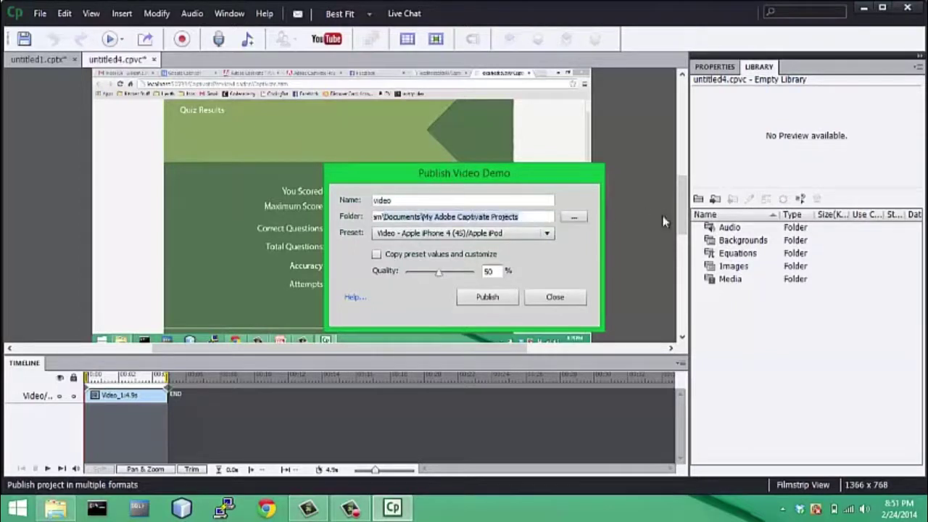
key(BackSpace)
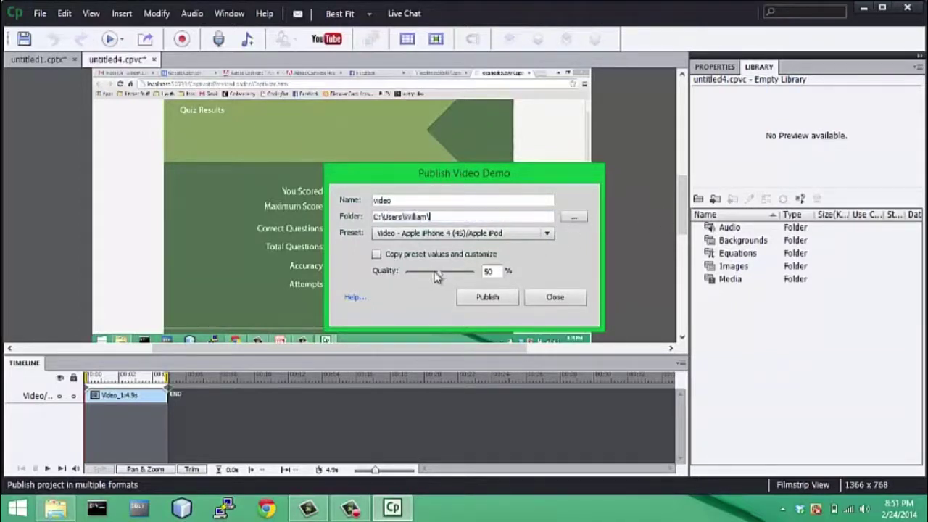
click(488, 299)
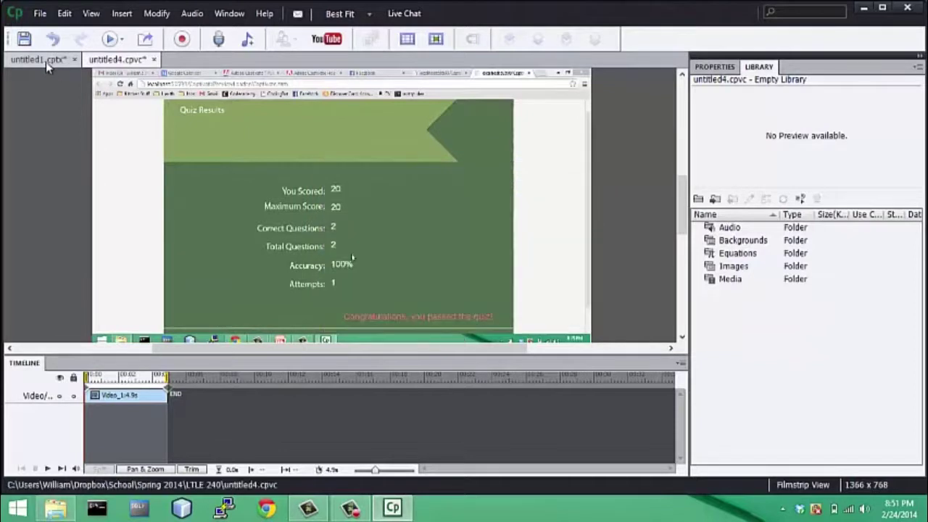
click(46, 61)
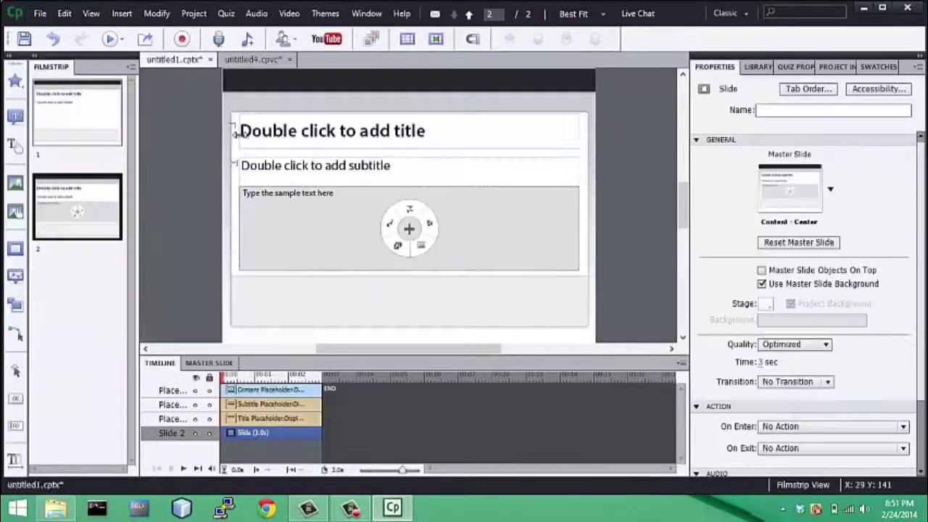
- Import video.mp4 from the user's home folder into slide 2's content placeholder
click(398, 248)
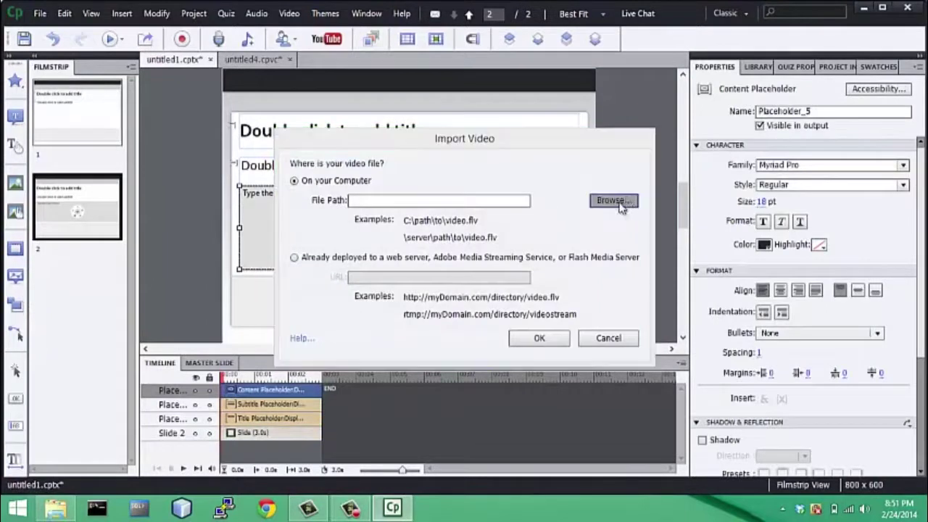
click(613, 201)
scroll(408, 257, down, 3)
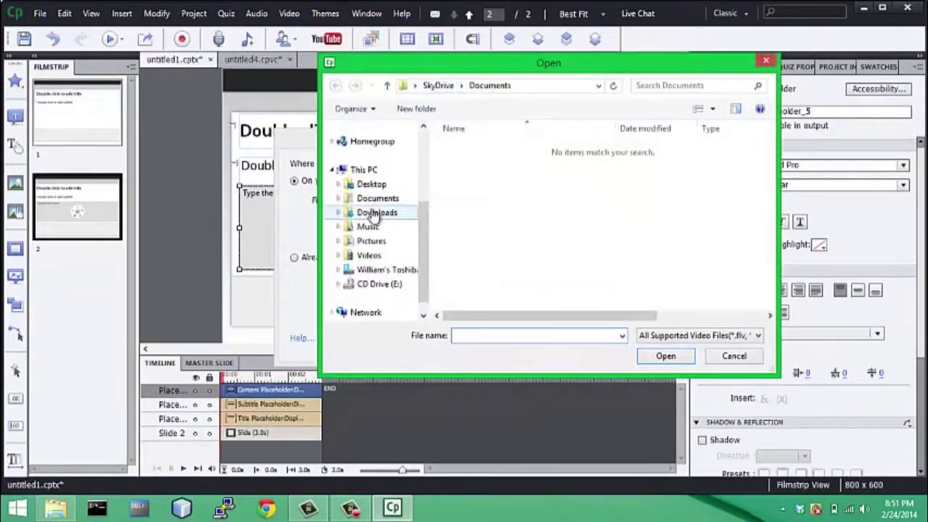
scroll(375, 216, up, 5)
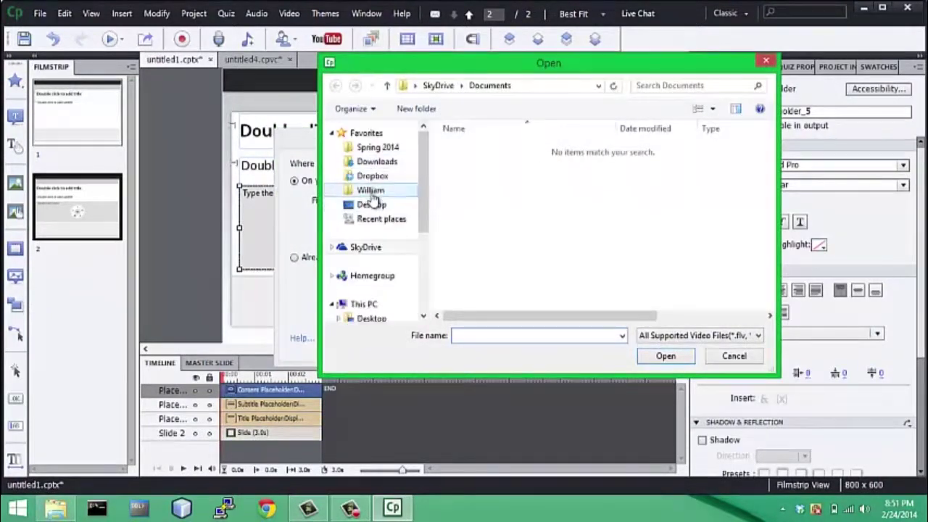
click(372, 192)
scroll(609, 228, down, 2)
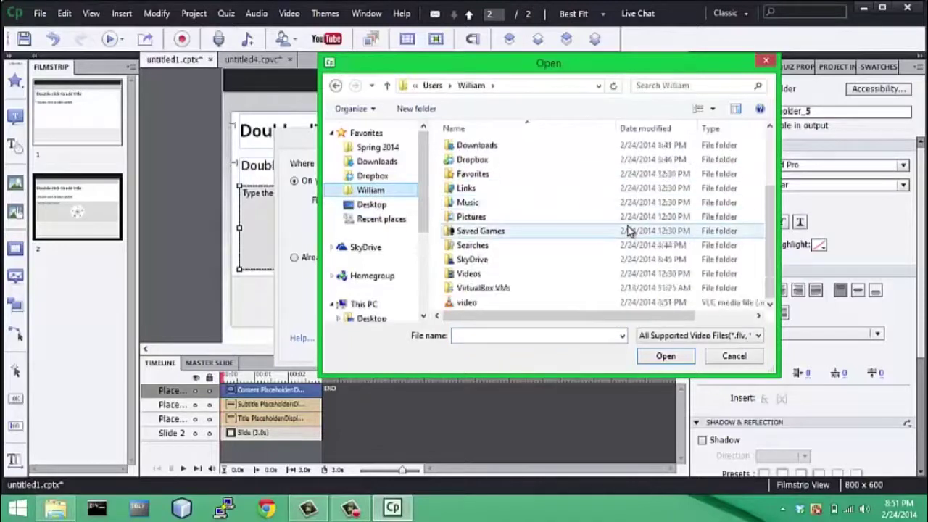
double_click(485, 305)
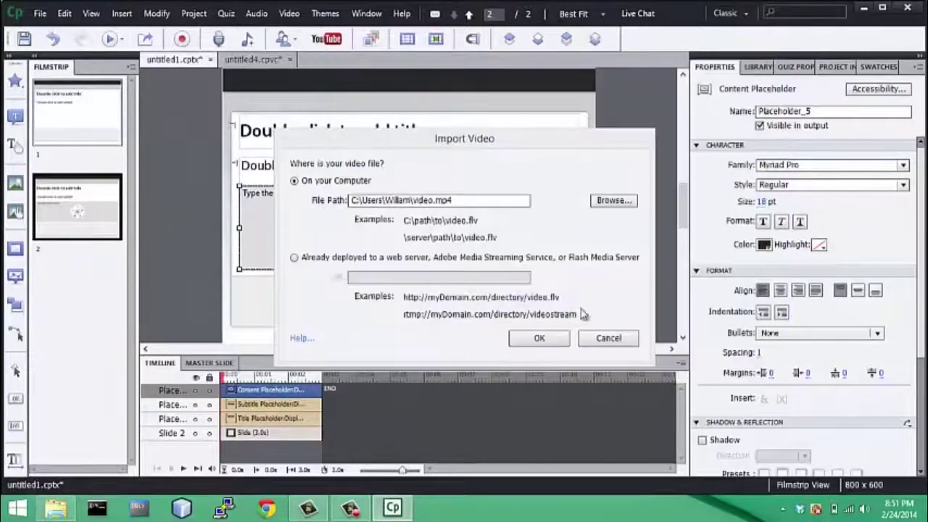
click(552, 339)
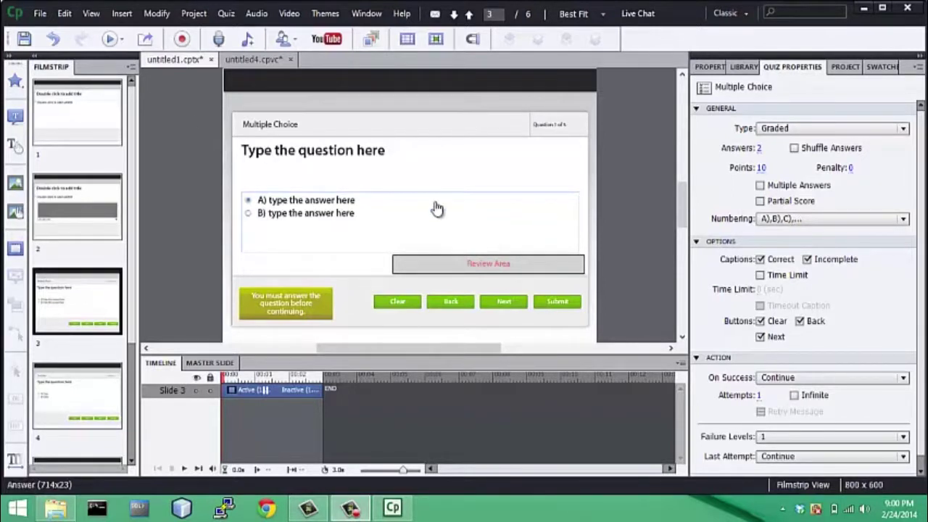
- Open the Publish dialog and set the project title to 'project2'
click(40, 13)
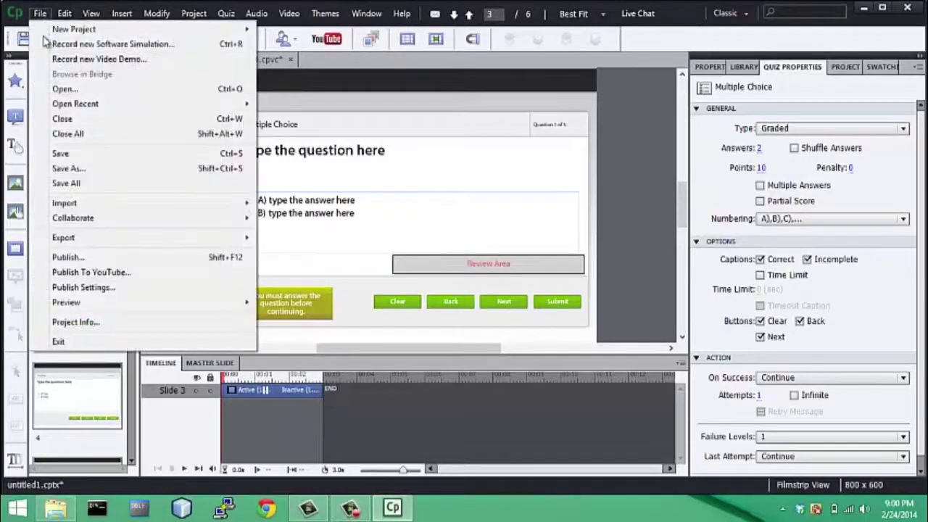
click(67, 258)
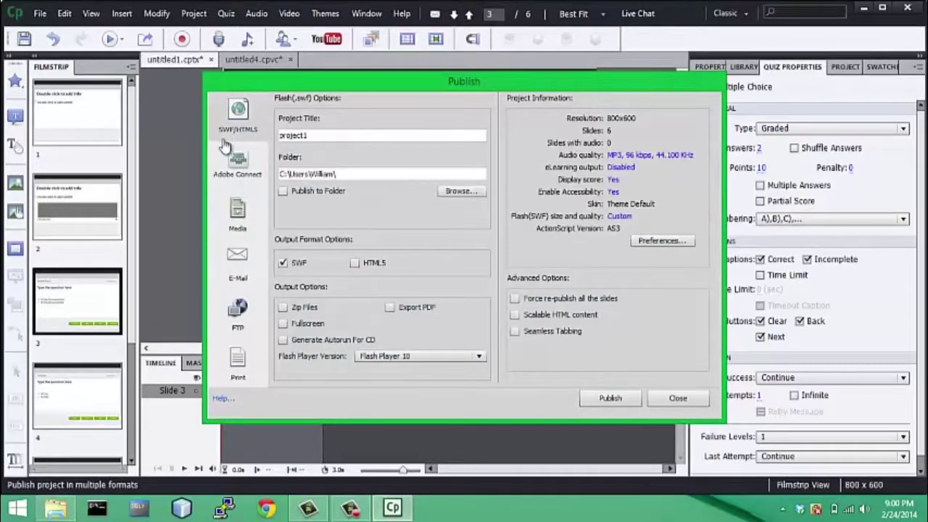
click(318, 136)
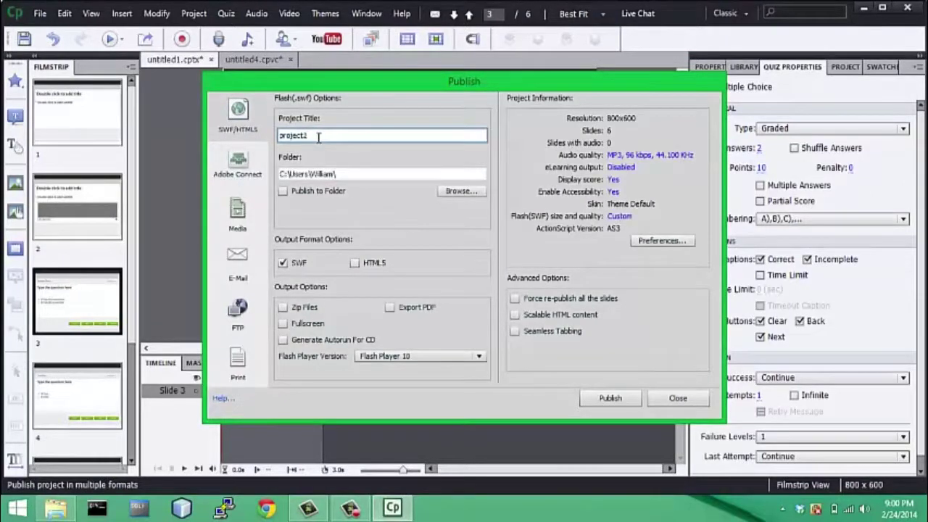
- Review the Adobe Connect, FTP, E-Mail, Media and Print targets, then return to SWF/HTML5
click(234, 174)
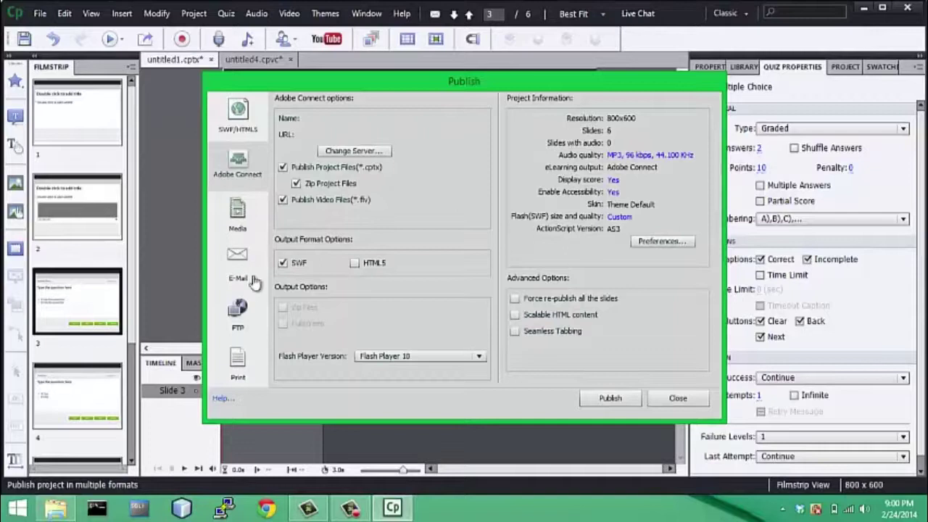
click(239, 308)
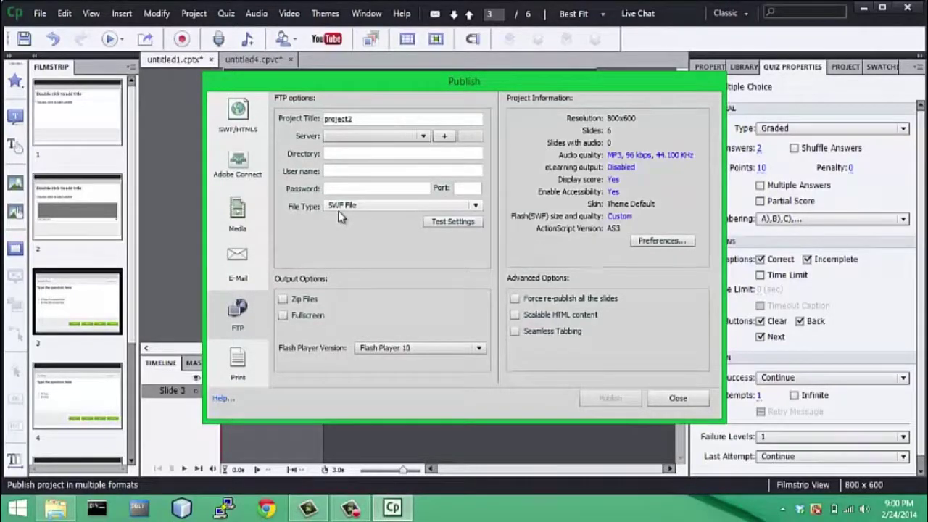
click(241, 274)
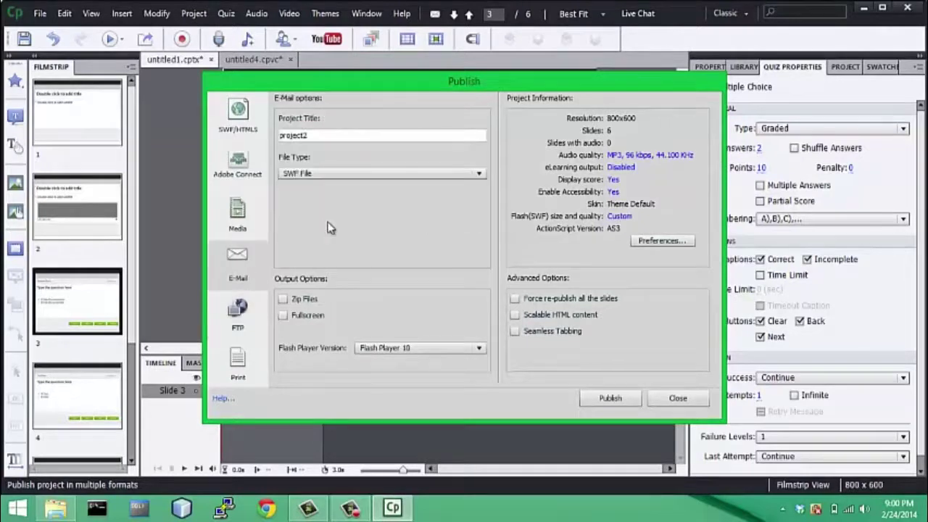
click(239, 217)
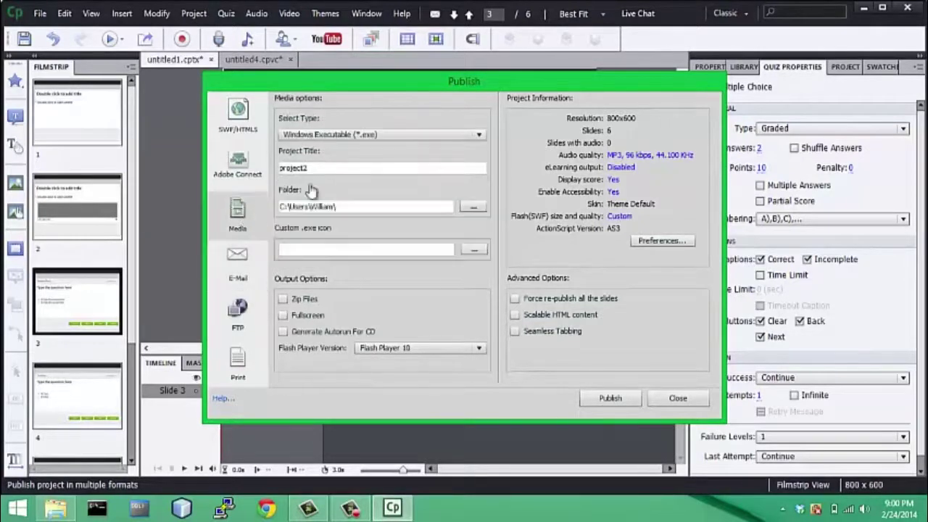
click(382, 138)
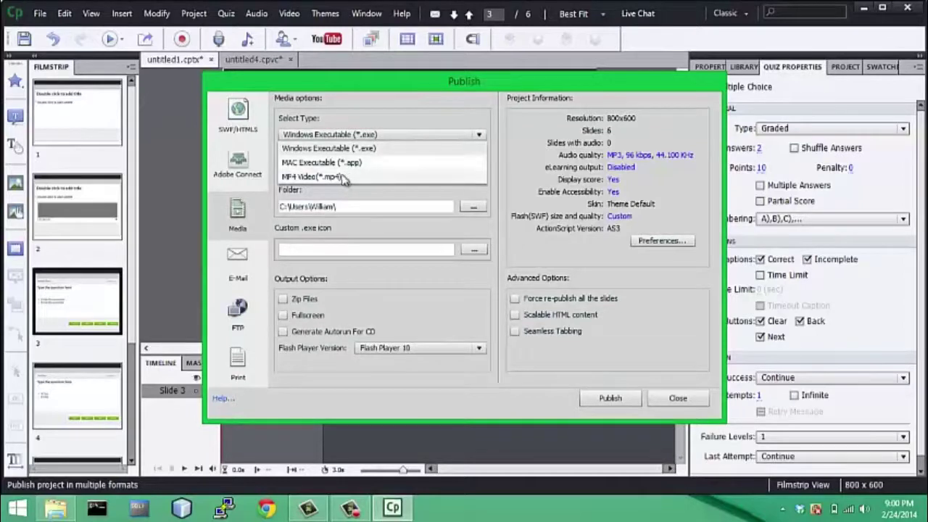
click(242, 210)
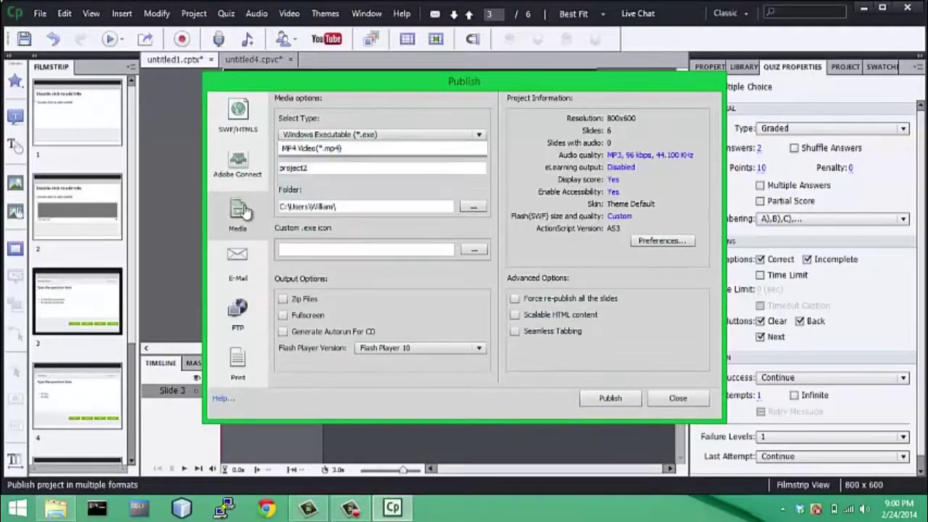
click(239, 371)
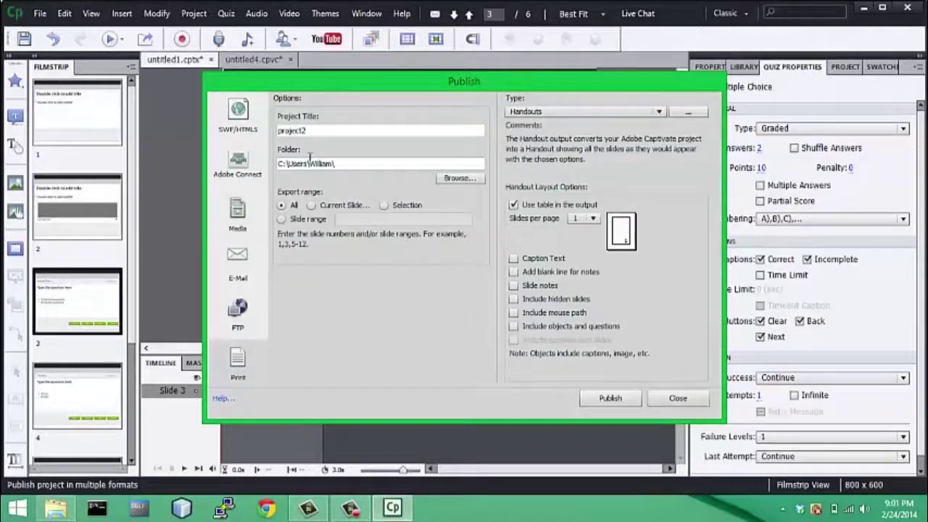
click(246, 131)
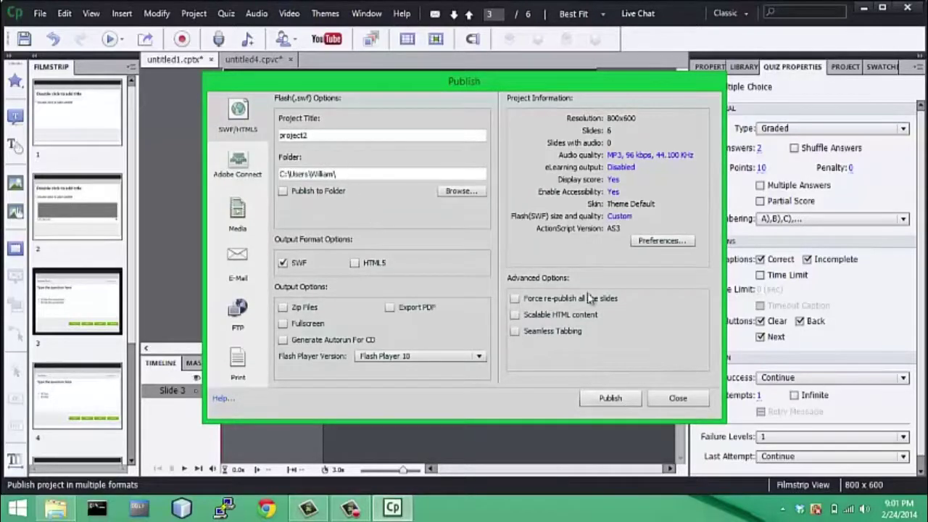
- Publish project2 as SWF past the trial notice and view project2.htm maximized in Chrome
click(614, 399)
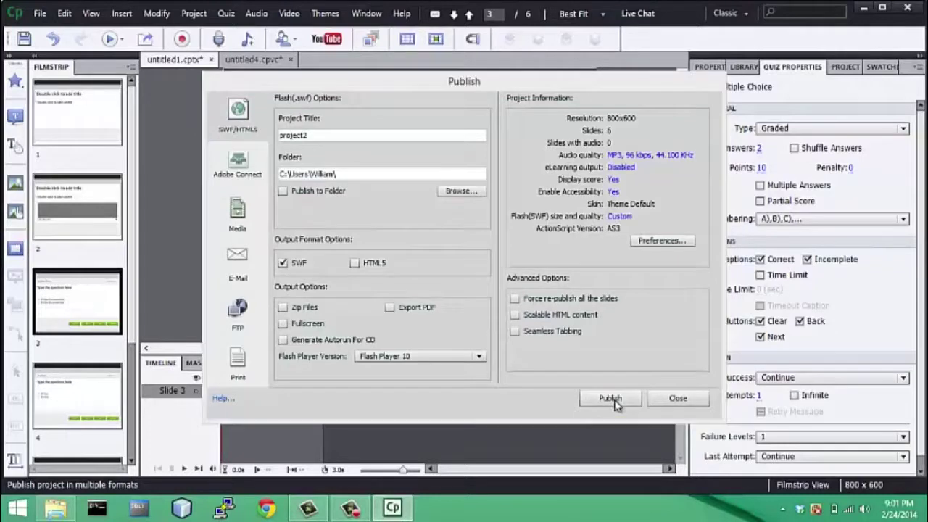
click(412, 281)
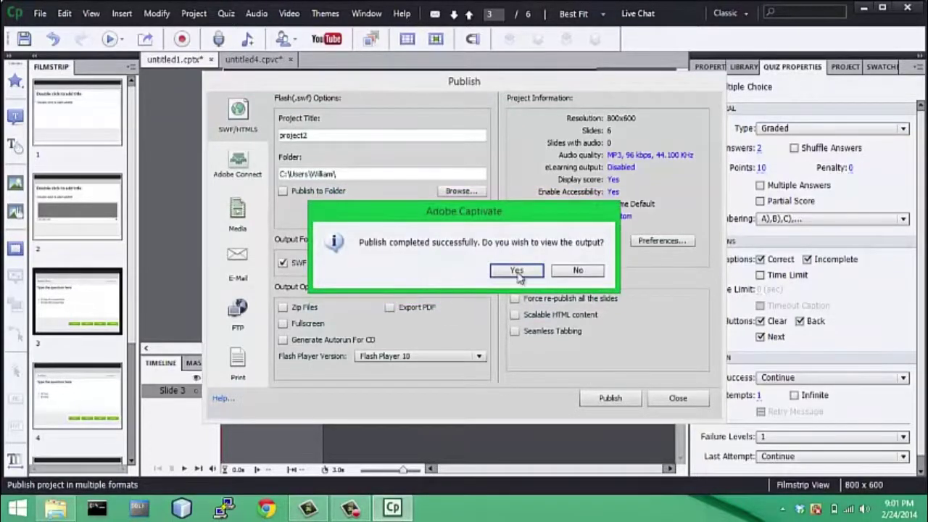
click(516, 270)
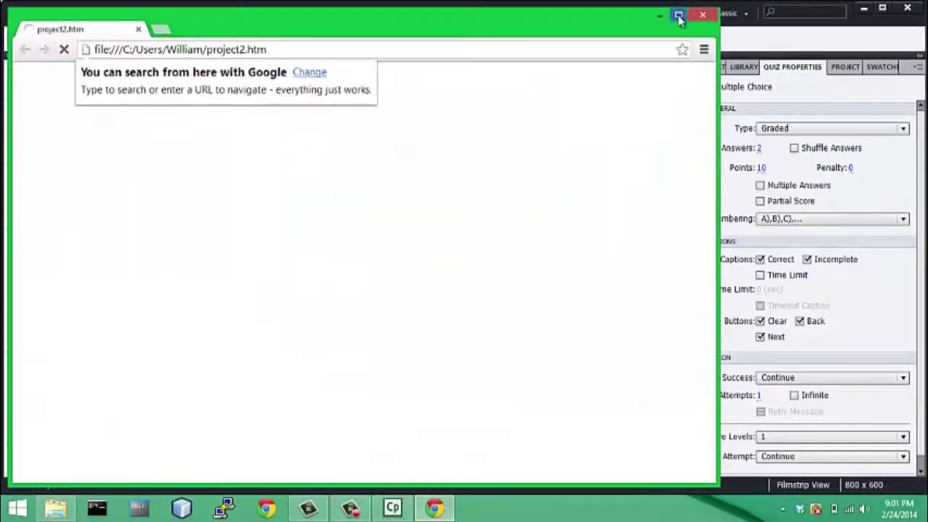
click(679, 16)
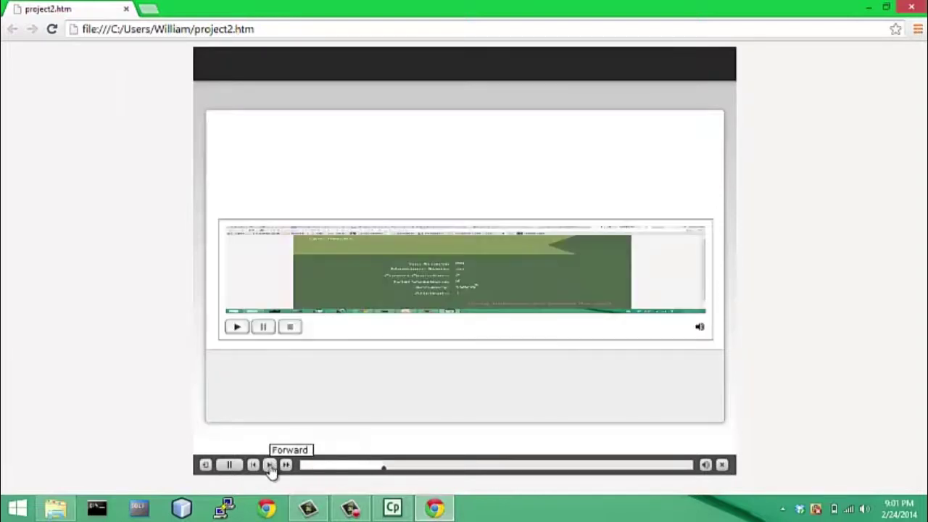
- Skip through the three quiz questions to the Quiz Results slide showing 0 of 30 points
click(269, 465)
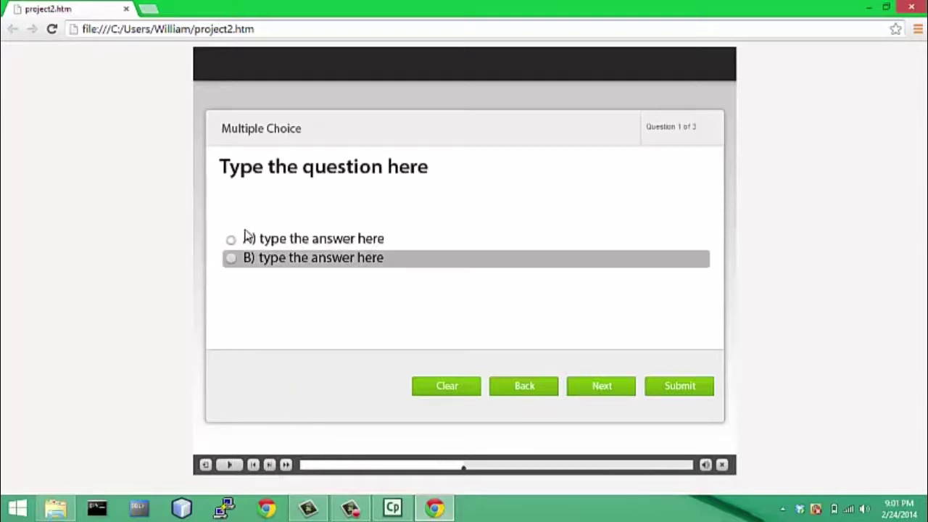
click(270, 465)
click(271, 465)
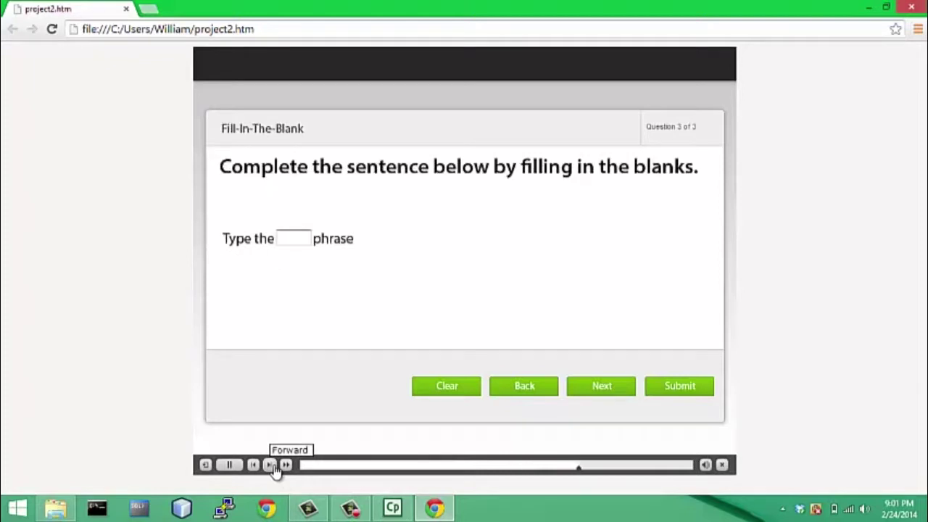
click(271, 465)
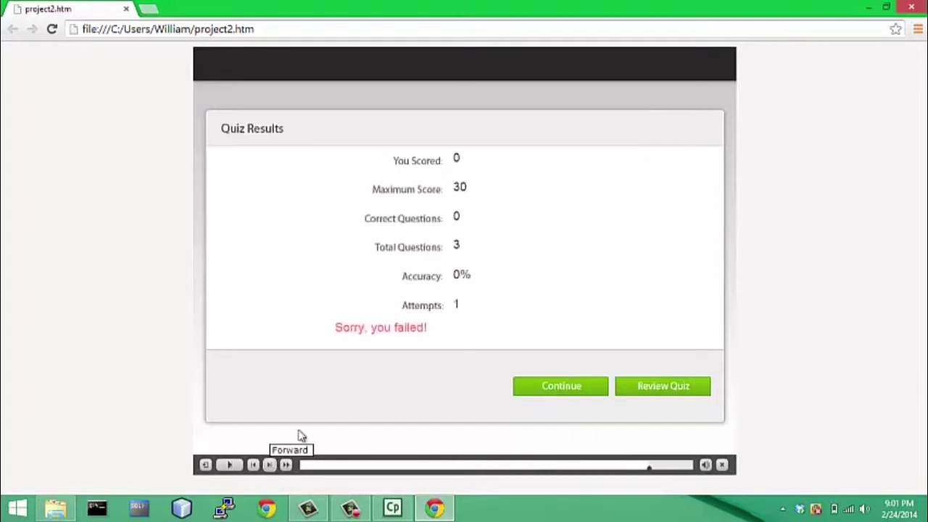